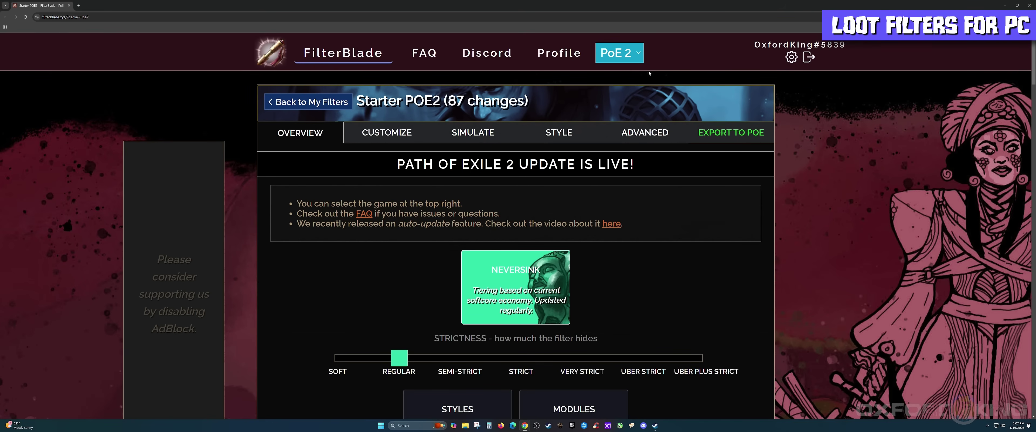
# - Zoom the page in and keep PoE 2 as the filter's game
pyautogui.hotkey('ctrl', '+')
pyautogui.hotkey('ctrl', '+')
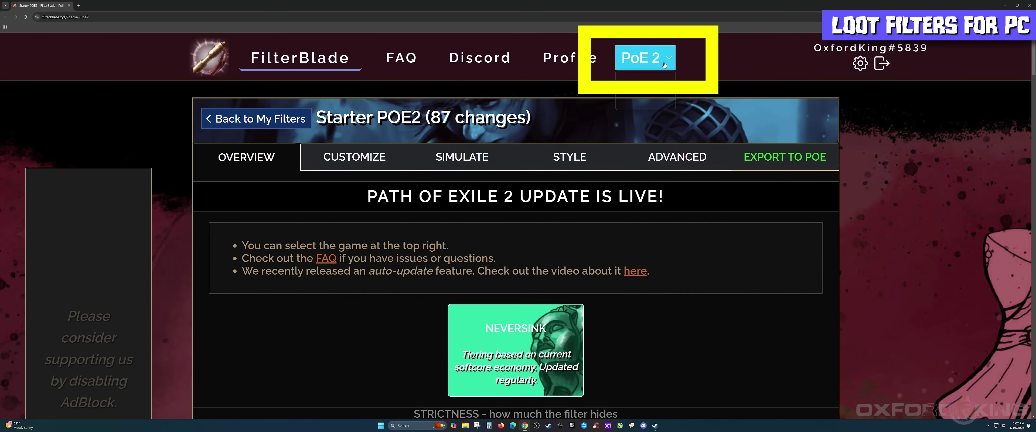
pyautogui.click(664, 63)
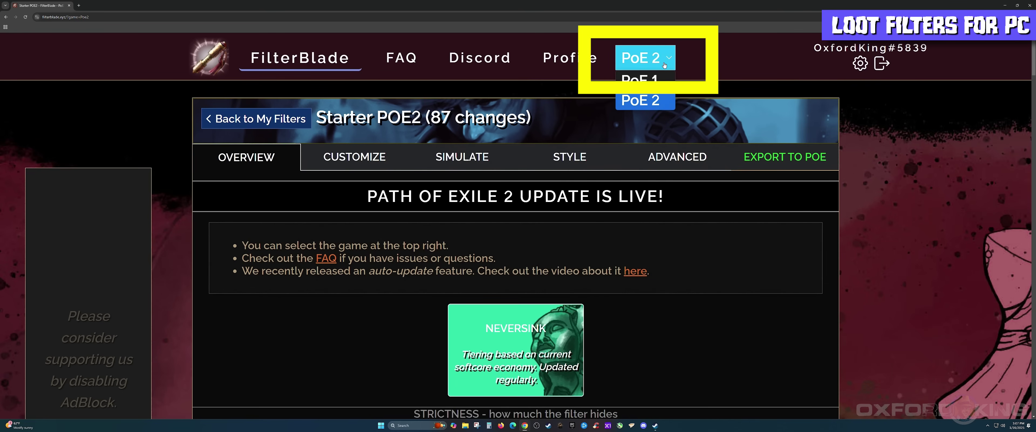
pyautogui.click(656, 102)
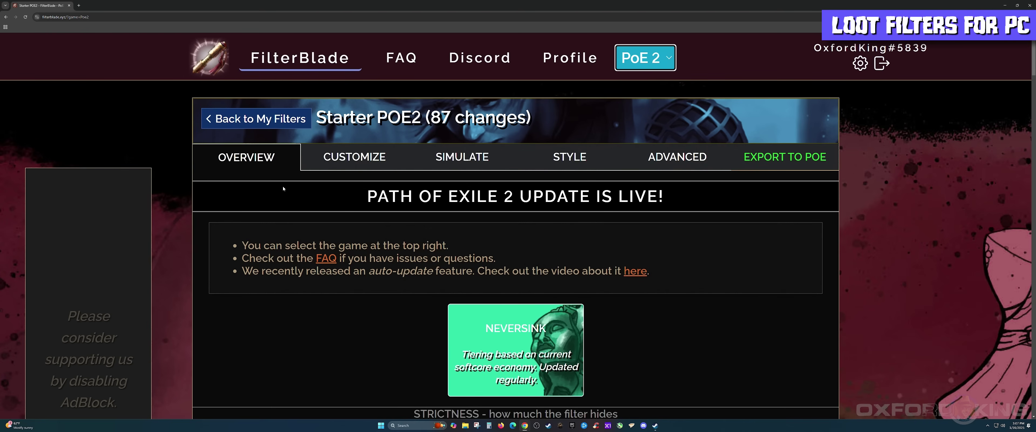
# - Slide strictness up to Semi-Strict and back, leaving it at Regular
pyautogui.scroll(-3, 281, 185)
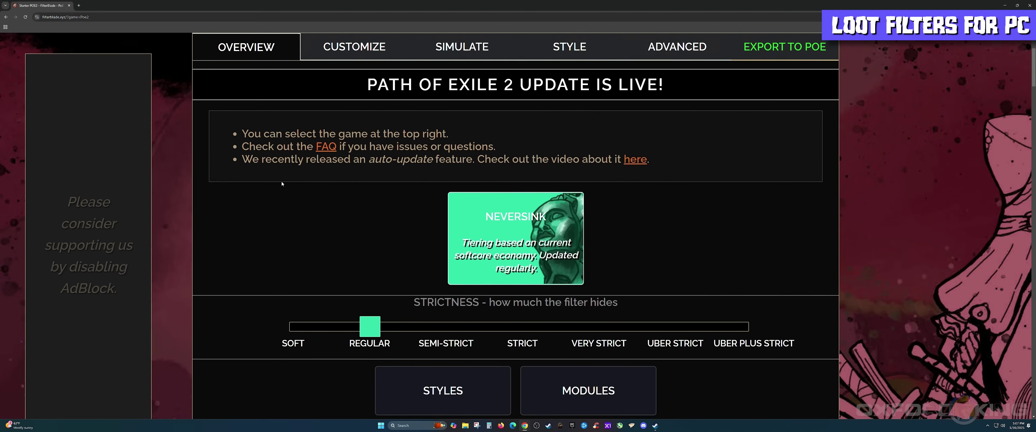
pyautogui.scroll(-3, 282, 181)
pyautogui.moveTo(375, 229)
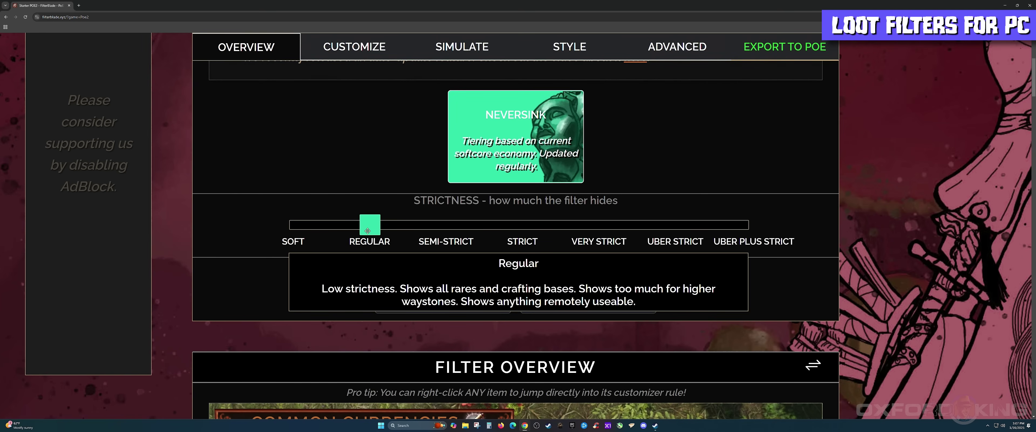
pyautogui.moveTo(365, 224); pyautogui.dragTo(453, 226)
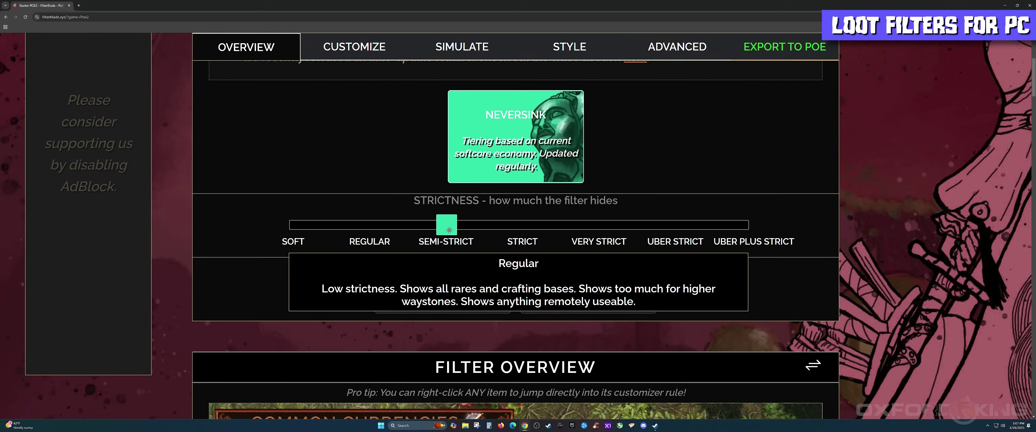
pyautogui.click(448, 230)
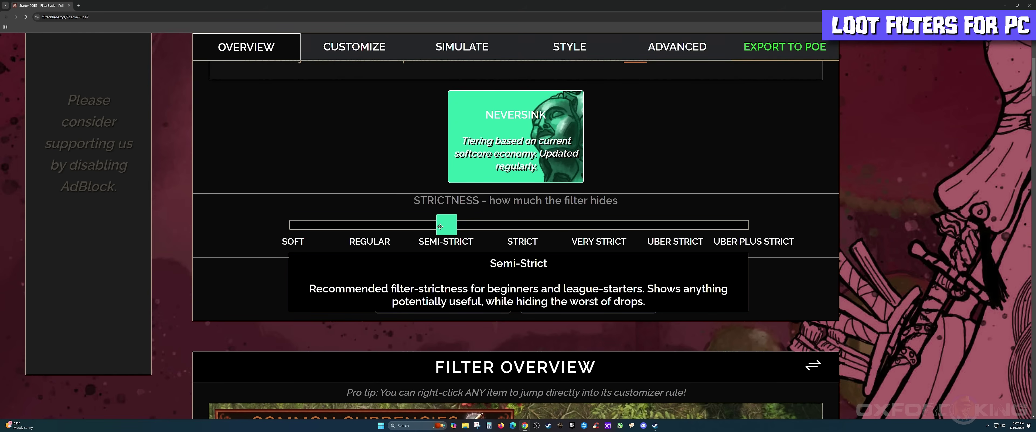
pyautogui.moveTo(440, 227)
pyautogui.mouseDown()
pyautogui.moveTo(341, 227)
pyautogui.moveTo(445, 228)
pyautogui.mouseUp()
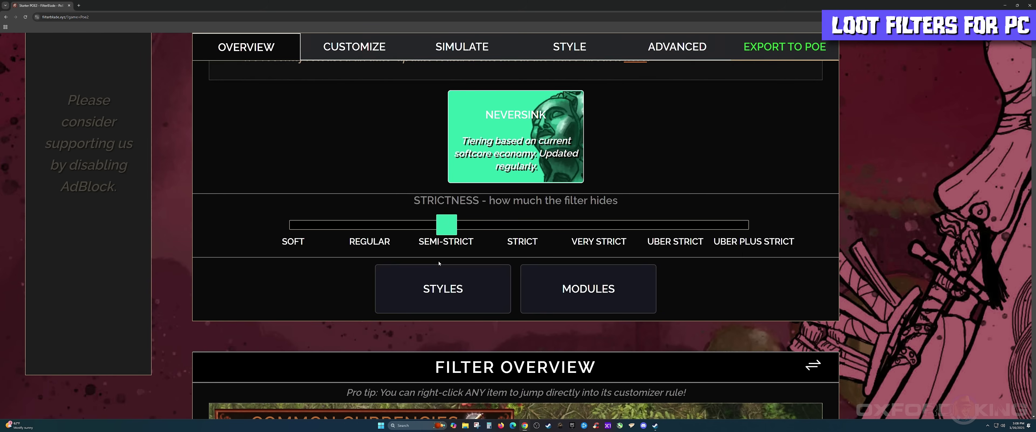
pyautogui.moveTo(445, 227); pyautogui.dragTo(404, 226)
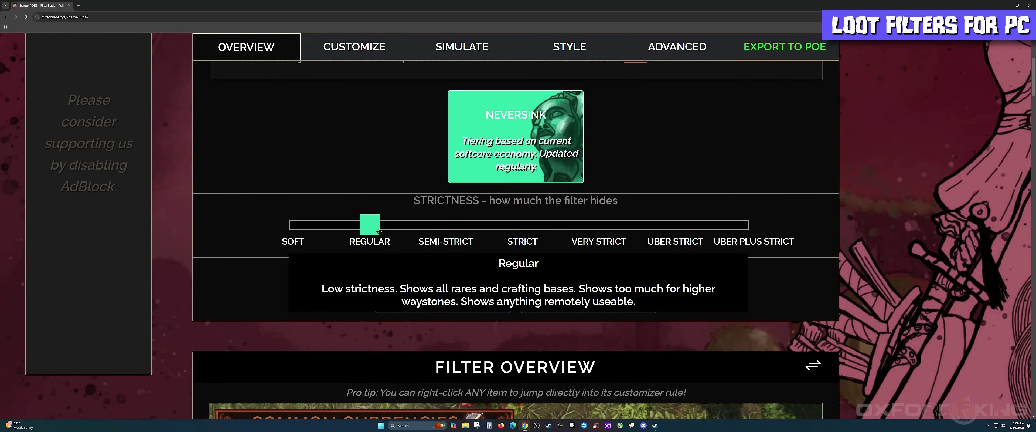
# - Switch to the filter's Customize categories
pyautogui.scroll(1, 379, 231)
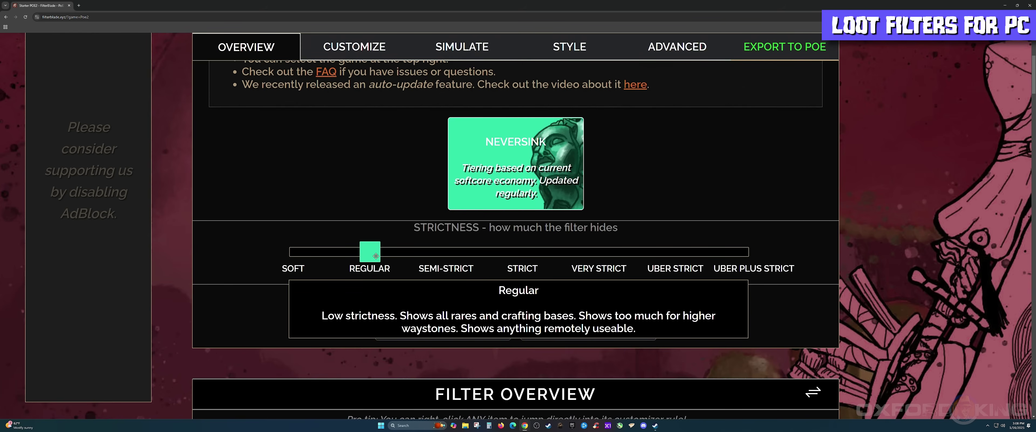
pyautogui.scroll(1, 374, 260)
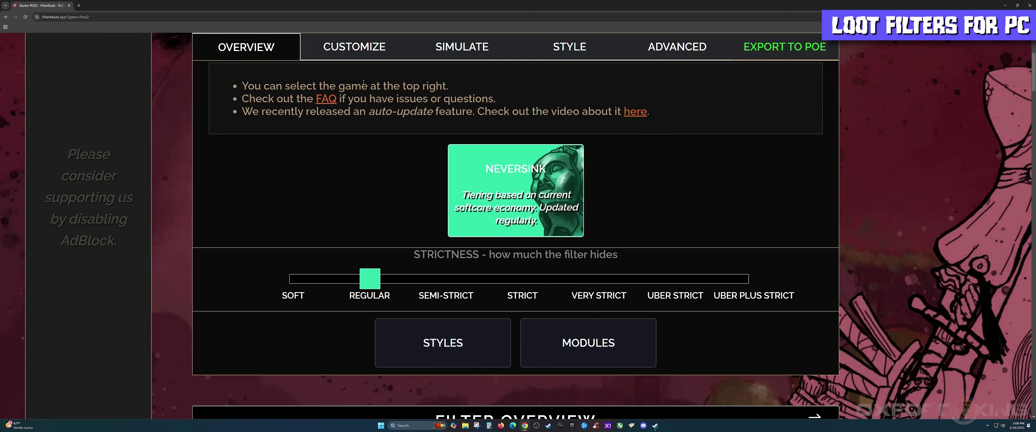
pyautogui.click(357, 48)
pyautogui.scroll(2, 535, 160)
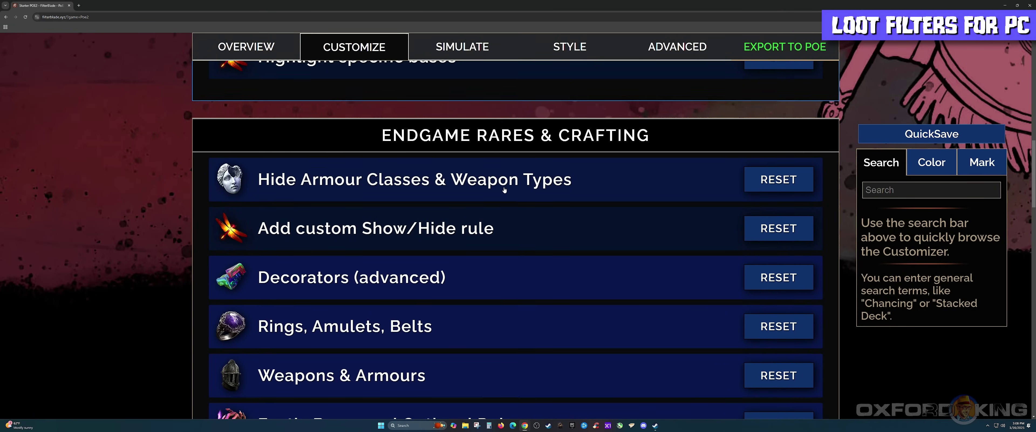
# - Expand General Currency under Basics and open its S Tier rule
pyautogui.scroll(-1, 504, 193)
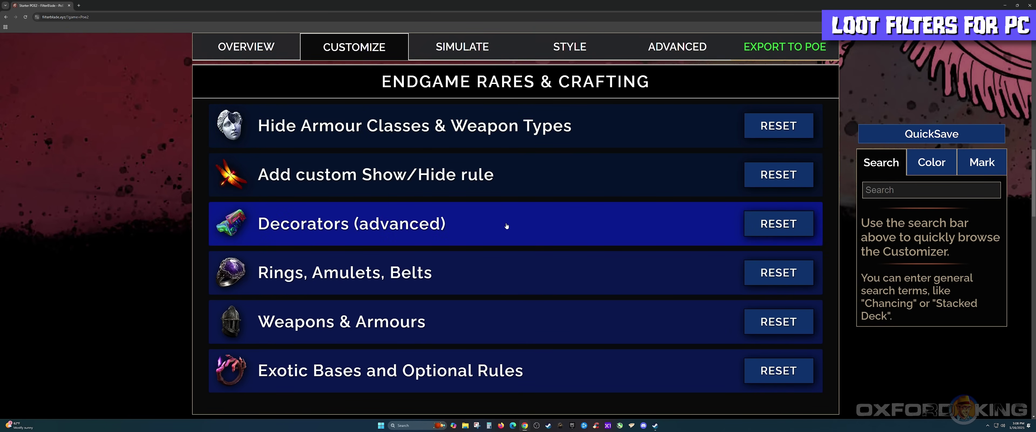
pyautogui.scroll(1, 500, 219)
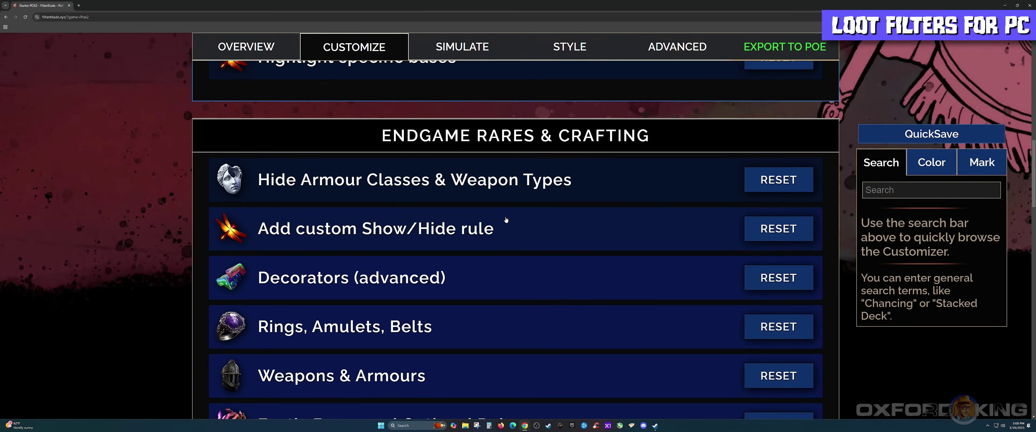
pyautogui.scroll(10, 523, 229)
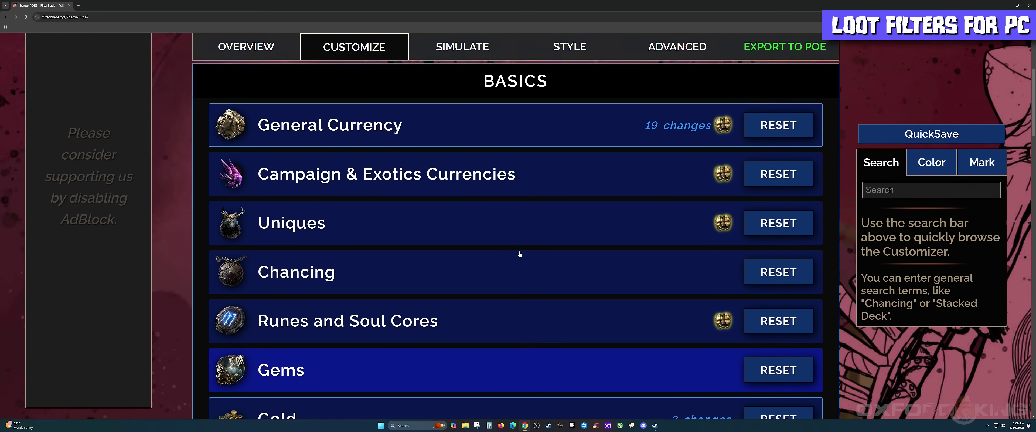
pyautogui.scroll(-1, 464, 245)
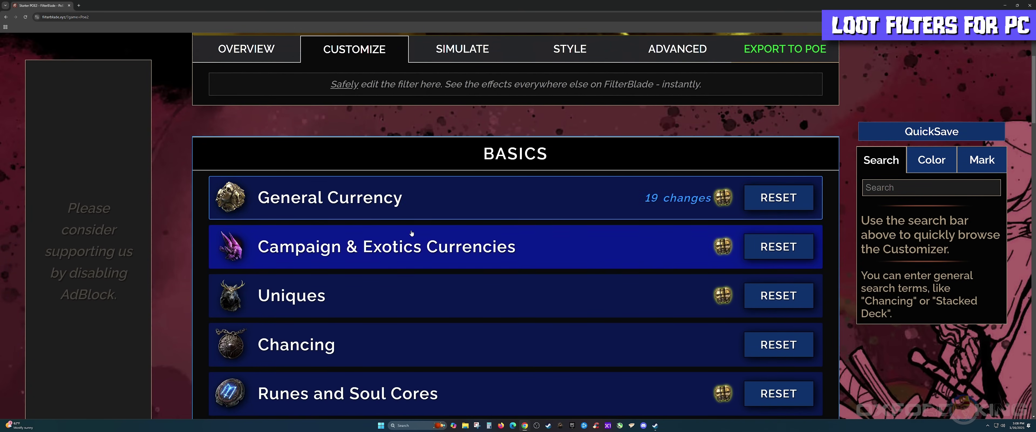
pyautogui.scroll(-1, 412, 234)
pyautogui.click(440, 157)
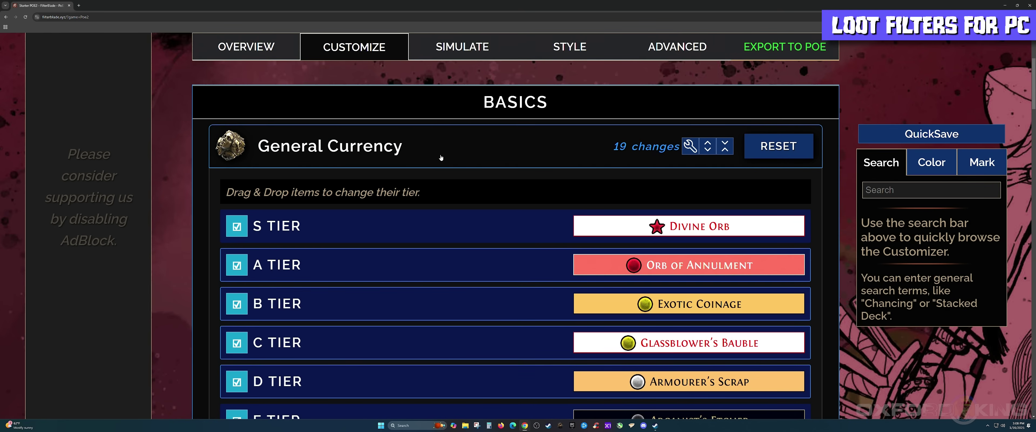
pyautogui.scroll(-1, 451, 168)
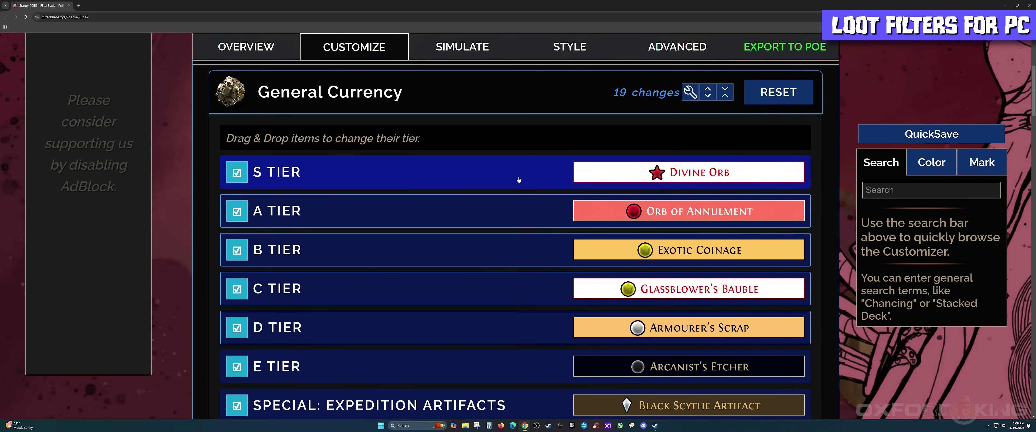
pyautogui.scroll(-1, 519, 180)
pyautogui.scroll(-1, 488, 217)
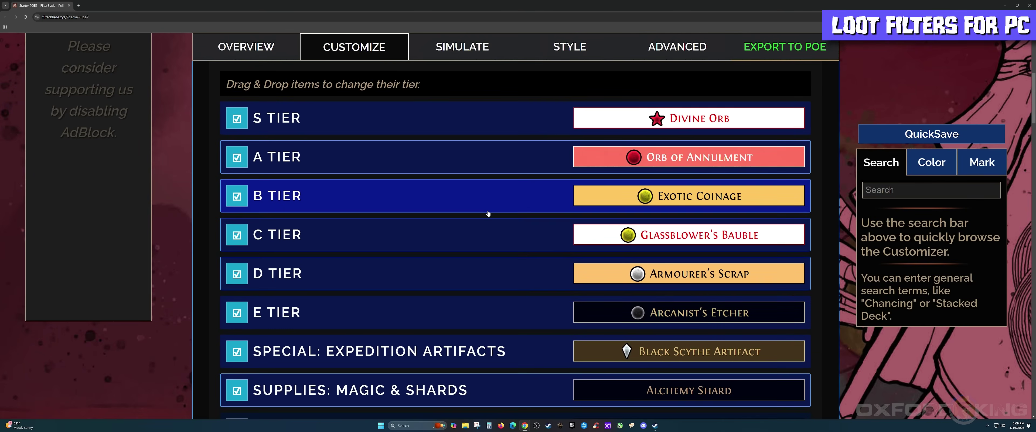
pyautogui.click(427, 127)
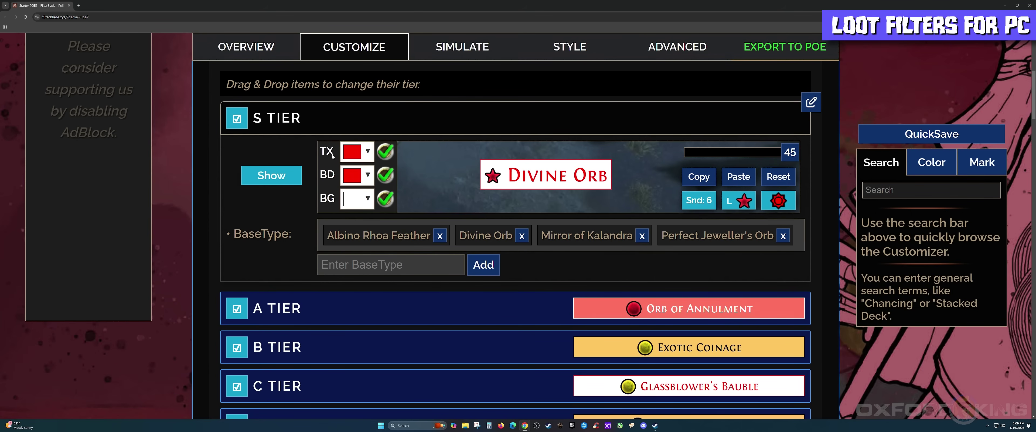
# - Preview green and blue S Tier backgrounds, keep white, and show the Snd 6 settings
pyautogui.click(353, 202)
pyautogui.click(378, 237)
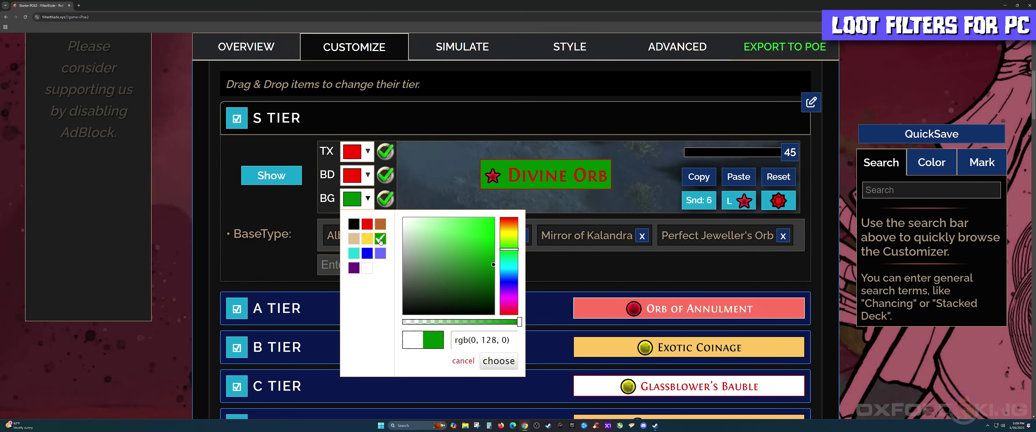
pyautogui.click(380, 223)
pyautogui.click(367, 224)
pyautogui.click(369, 253)
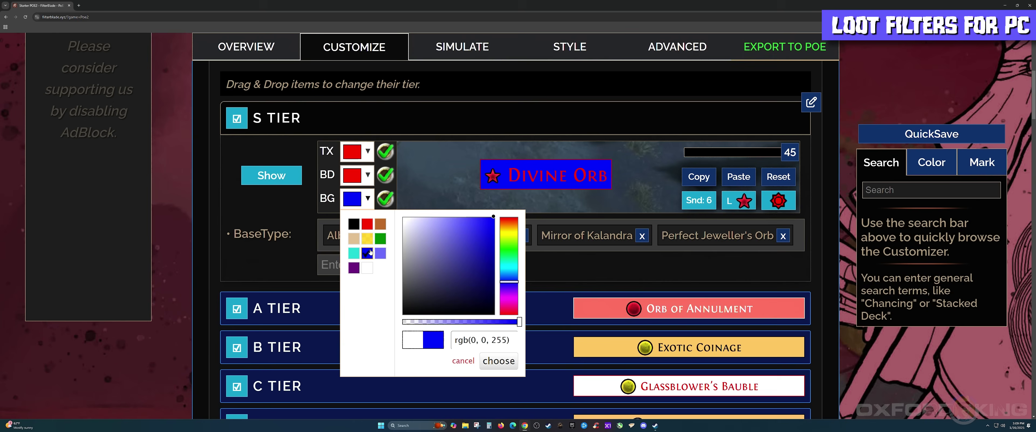
pyautogui.click(367, 267)
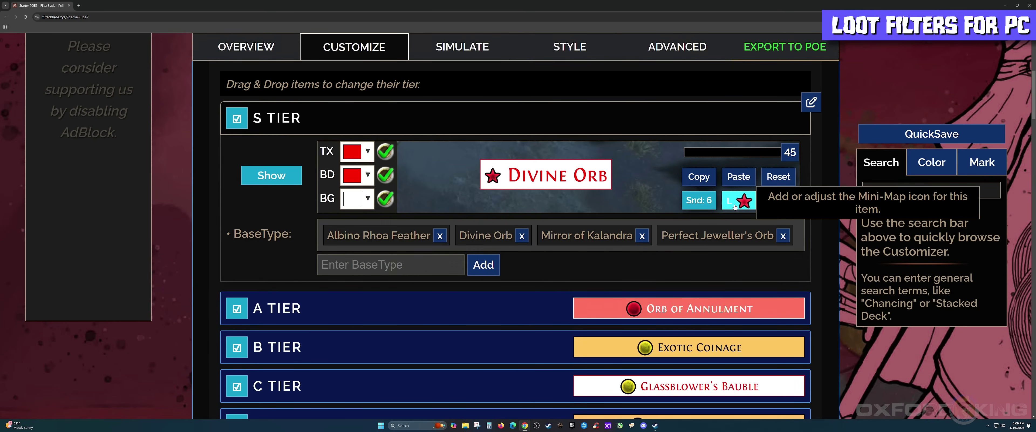
pyautogui.moveTo(509, 181)
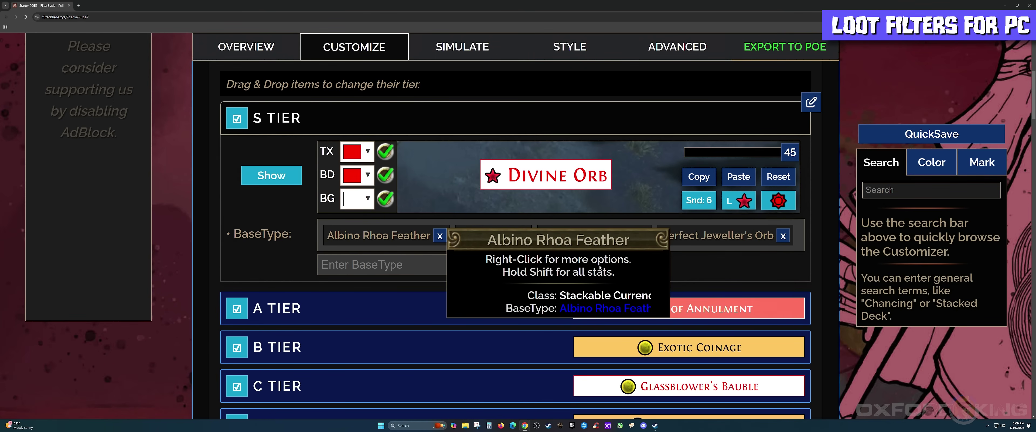
pyautogui.click(702, 207)
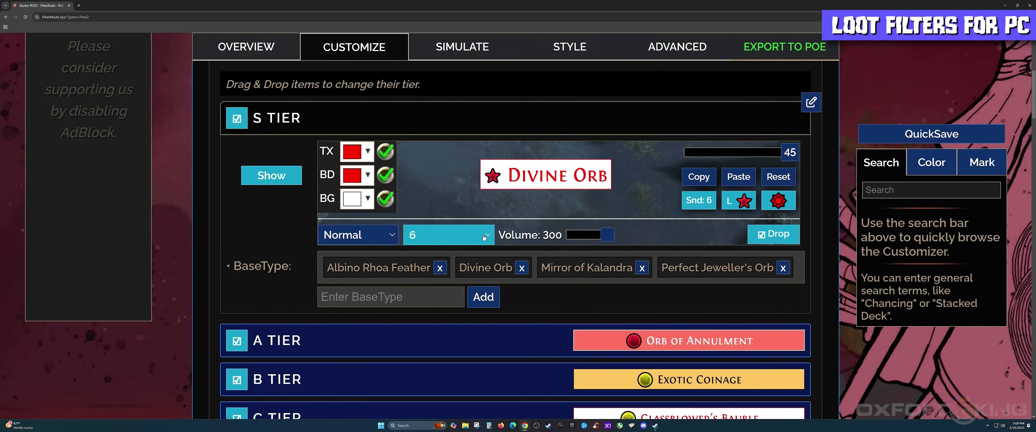
# - Leave the S Tier alert at sound 6, volume 300, then collapse the S Tier rule
pyautogui.click(486, 237)
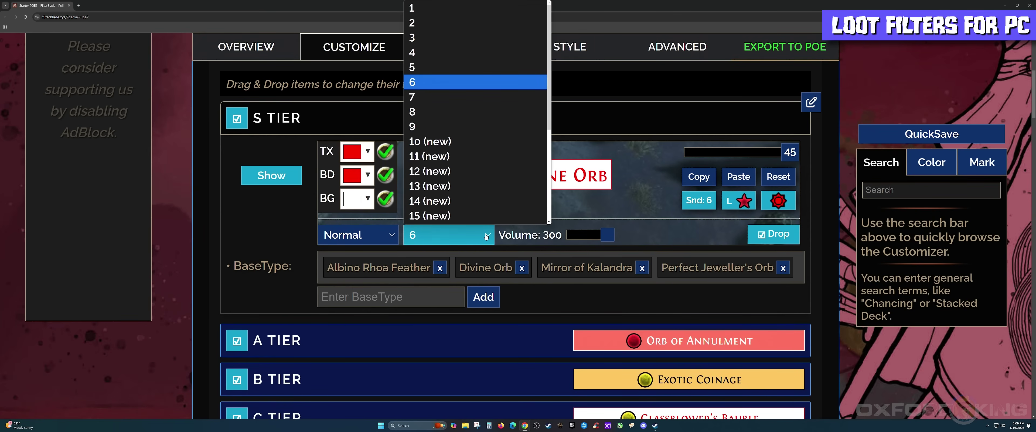
pyautogui.scroll(-1, 488, 207)
pyautogui.scroll(1, 494, 82)
pyautogui.click(440, 87)
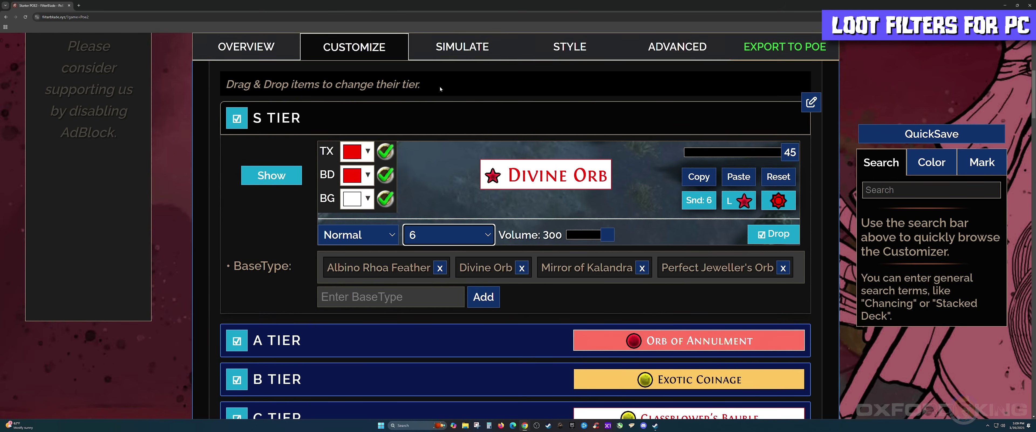
pyautogui.moveTo(608, 235)
pyautogui.mouseDown()
pyautogui.moveTo(629, 238)
pyautogui.moveTo(595, 235)
pyautogui.moveTo(620, 242)
pyautogui.mouseUp()
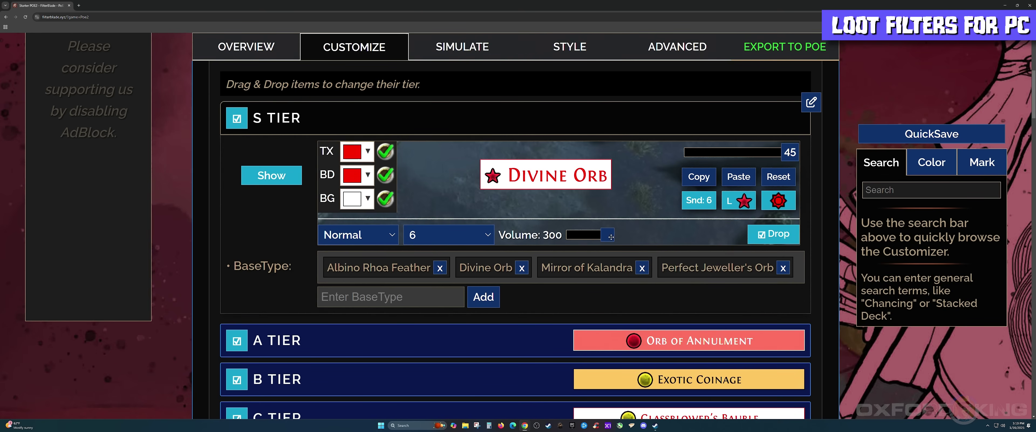
pyautogui.click(476, 123)
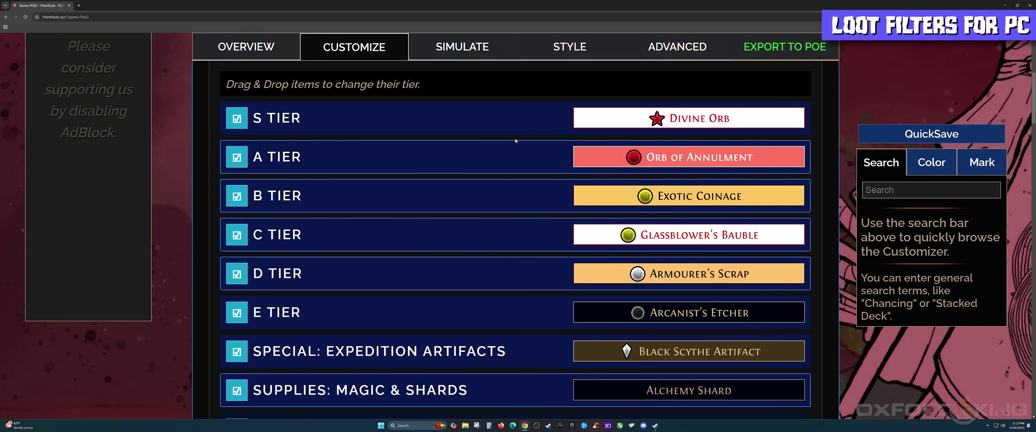
# - Collapse General Currency, scroll through the categories, and switch to the Simulate loot preview
pyautogui.scroll(3, 509, 136)
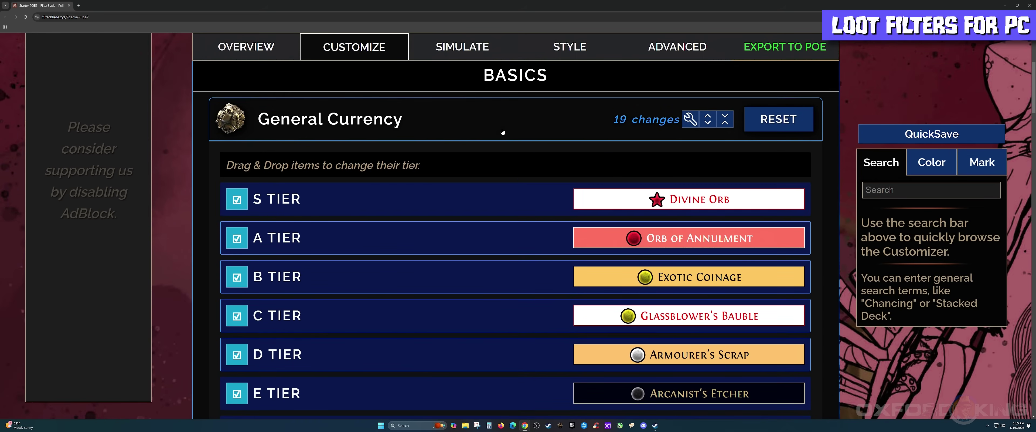
pyautogui.click(503, 131)
pyautogui.scroll(-10, 510, 166)
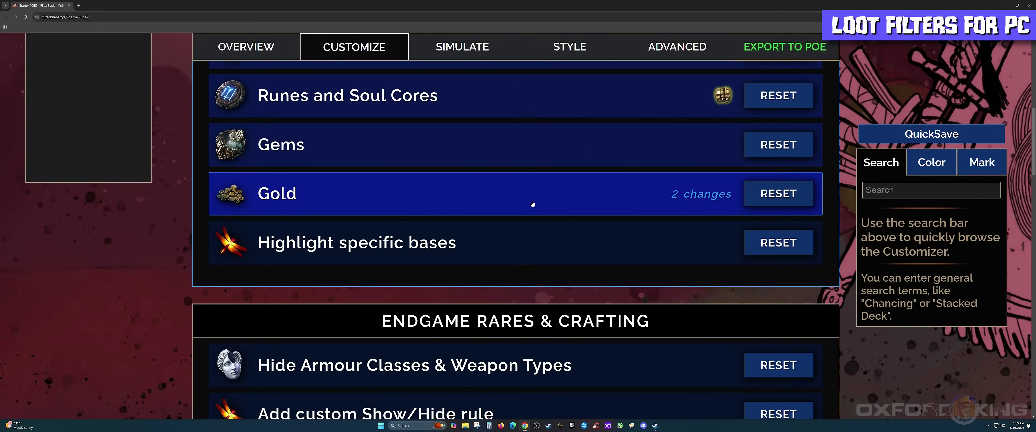
pyautogui.scroll(-8, 579, 224)
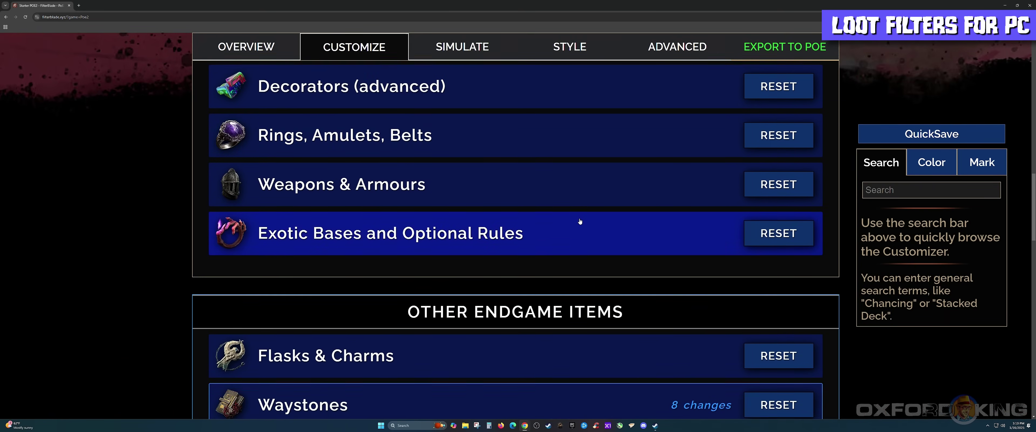
pyautogui.scroll(-12, 581, 216)
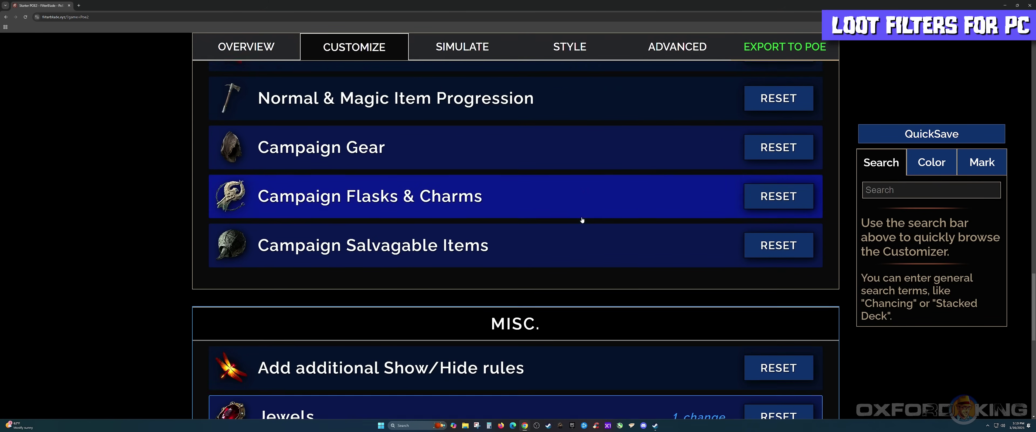
pyautogui.scroll(14, 581, 217)
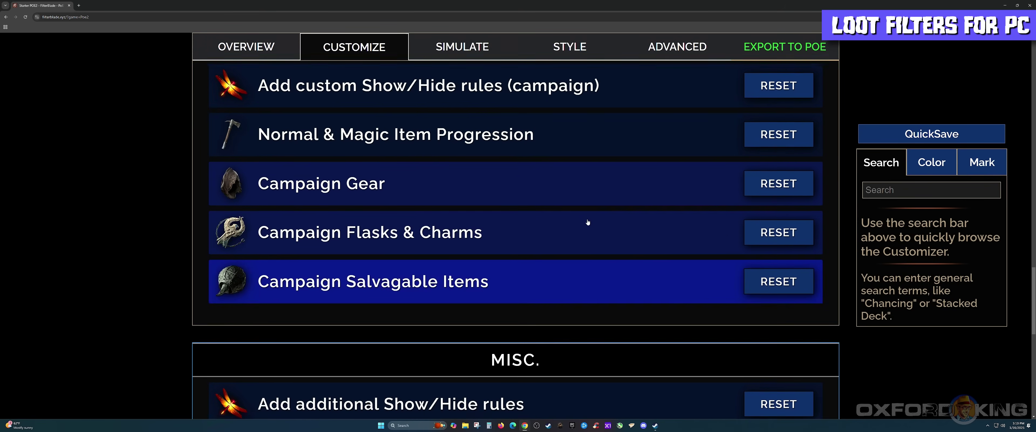
pyautogui.scroll(10, 590, 234)
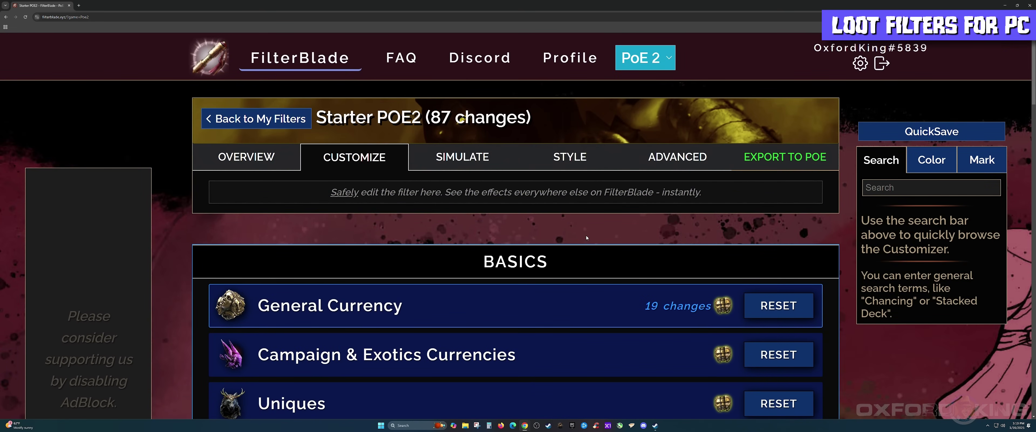
pyautogui.click(475, 162)
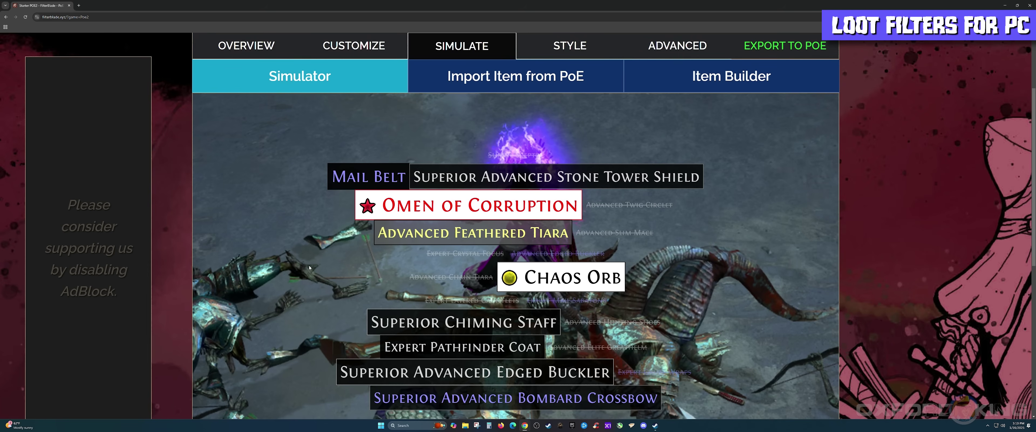
# - Inspect simulated drop info cards, including the Chiming Staff (Staves, Normal, 14% quality)
pyautogui.moveTo(657, 237)
pyautogui.moveTo(509, 316)
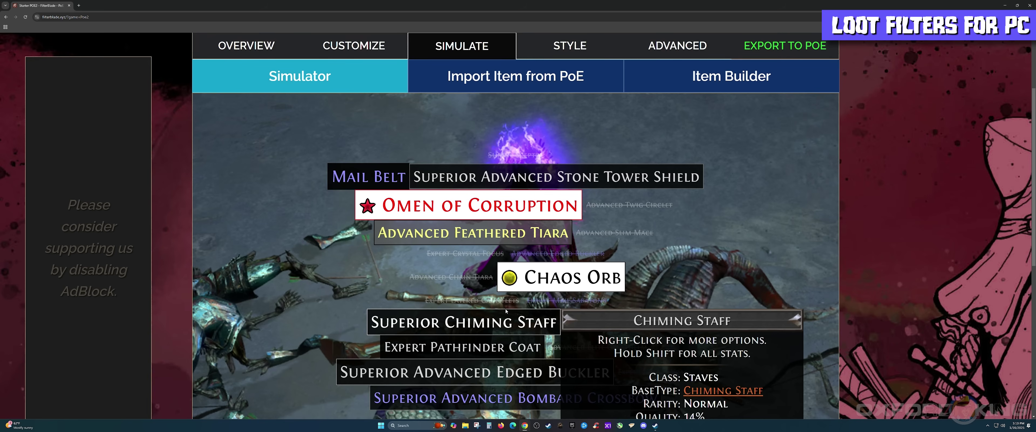
# - Expand Text colors in Style, then open and close My Modules under Advanced
pyautogui.click(570, 55)
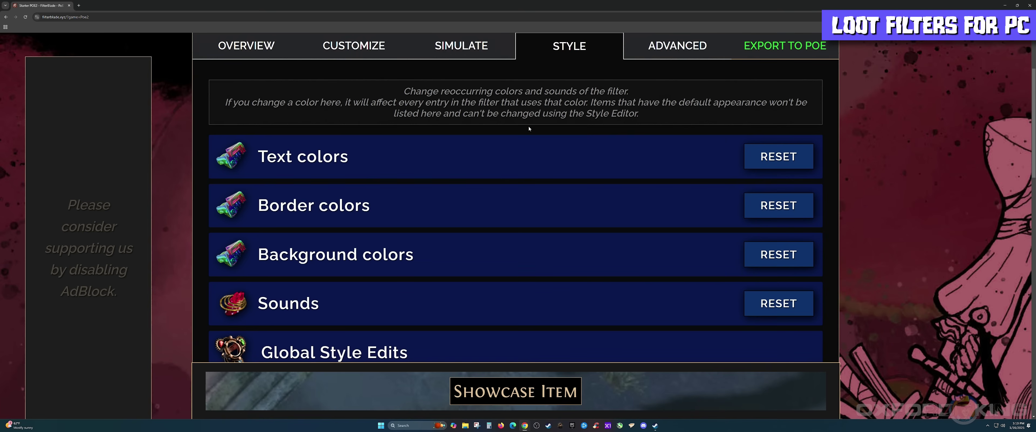
pyautogui.click(519, 155)
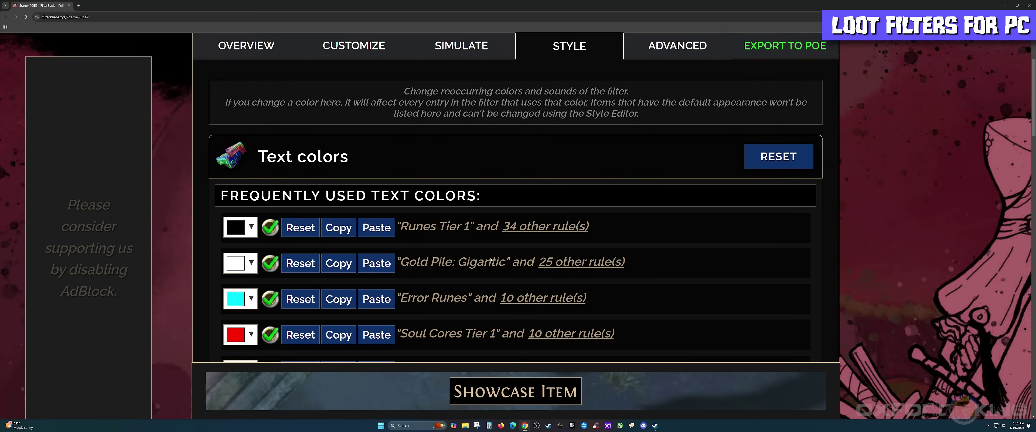
pyautogui.click(381, 56)
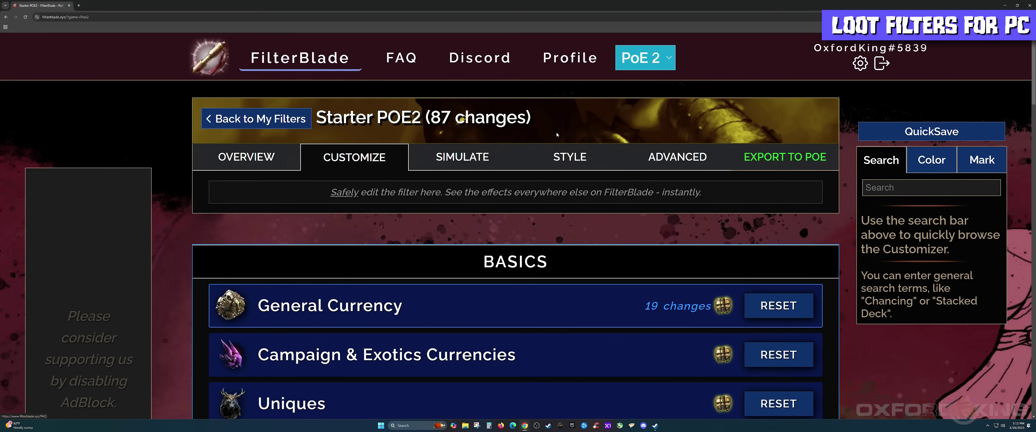
pyautogui.click(669, 159)
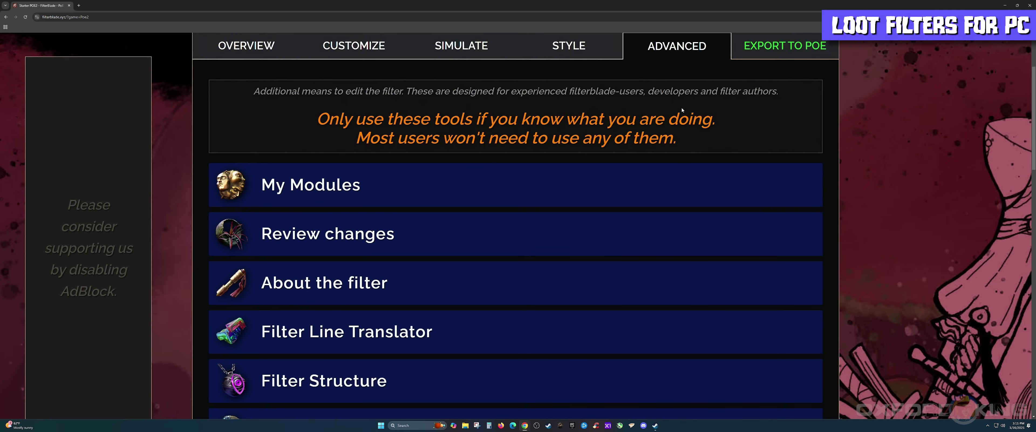
pyautogui.click(447, 199)
pyautogui.scroll(-2, 431, 295)
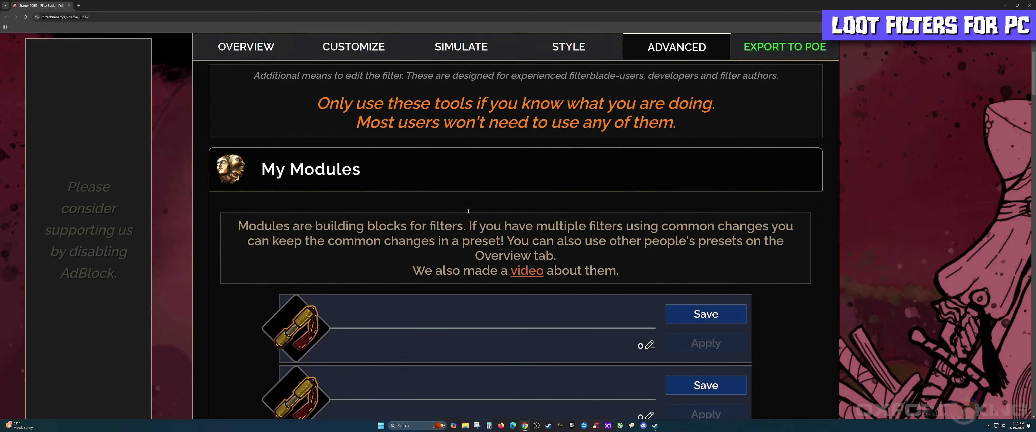
pyautogui.scroll(-3, 431, 294)
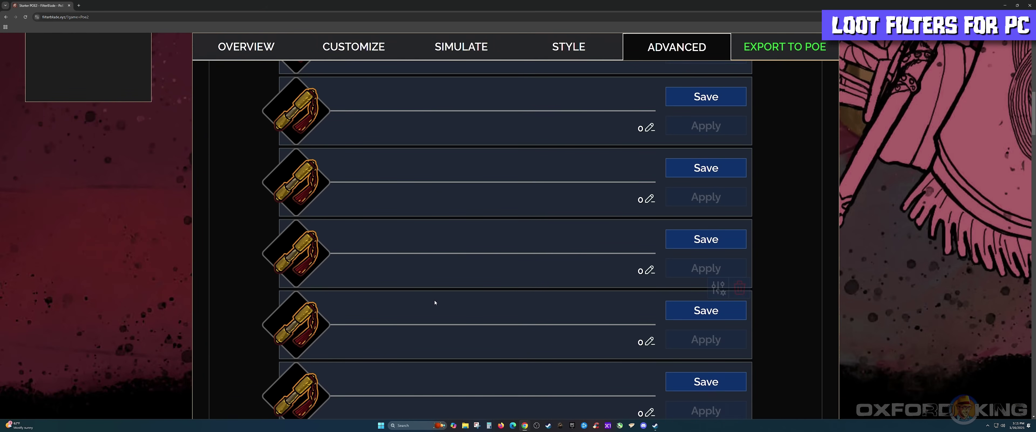
pyautogui.scroll(6, 435, 300)
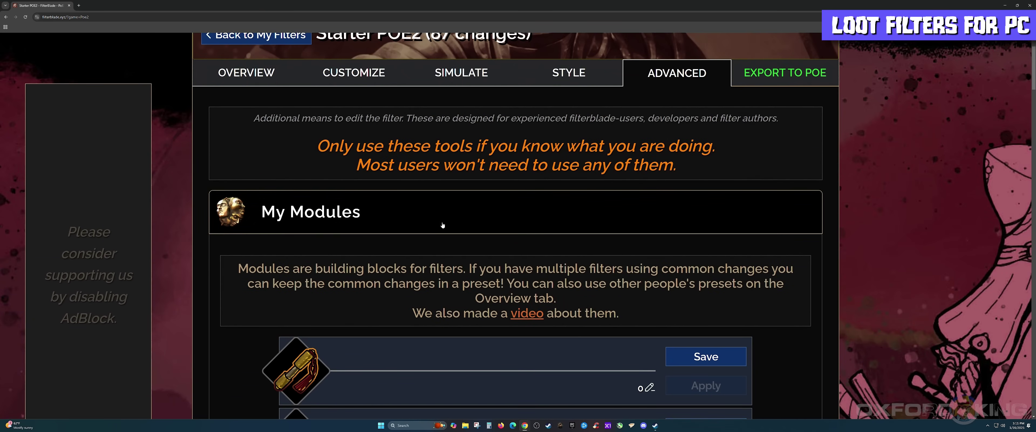
pyautogui.click(432, 210)
# - Pass through Overview and Customize to the Export to PoE page
pyautogui.click(246, 72)
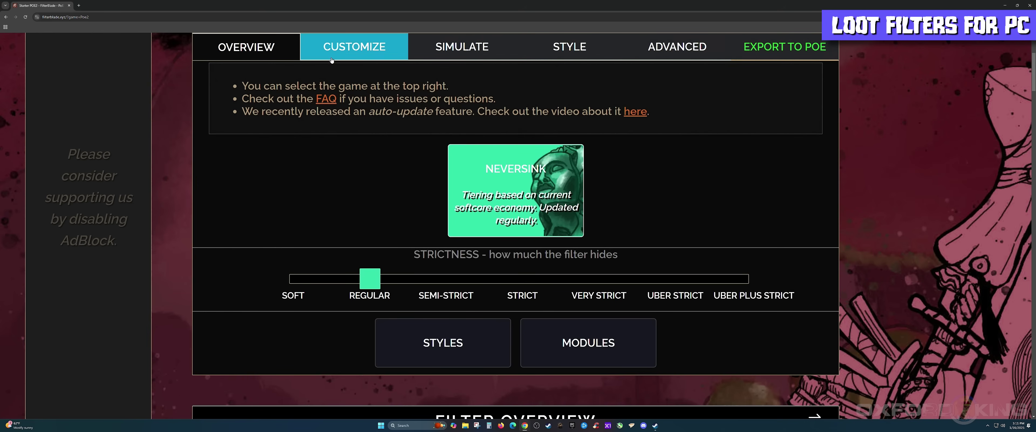
pyautogui.click(343, 50)
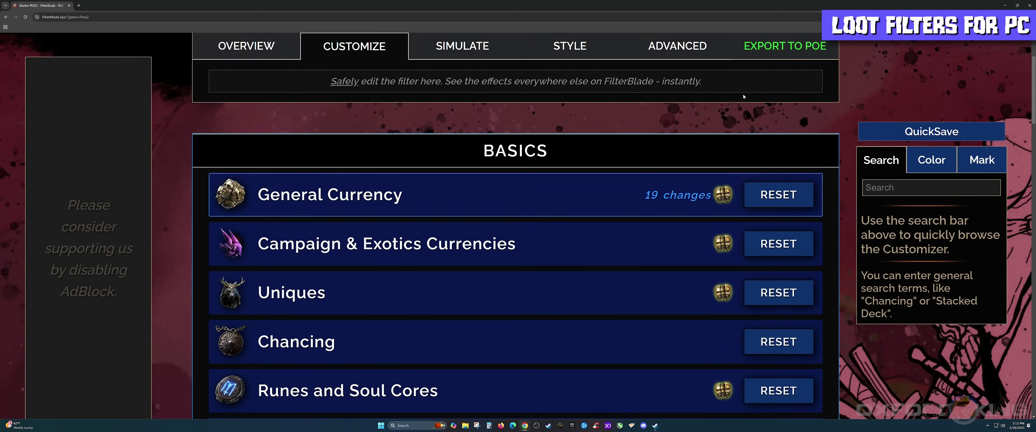
pyautogui.scroll(1, 770, 72)
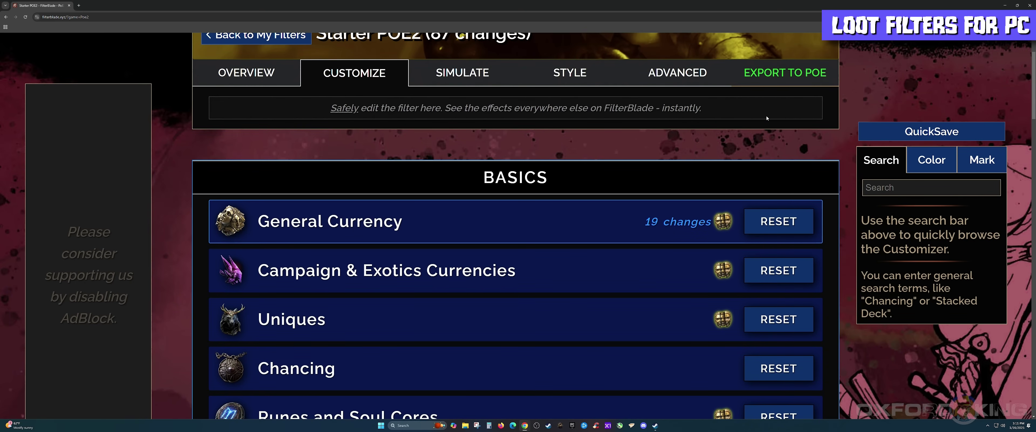
pyautogui.click(774, 75)
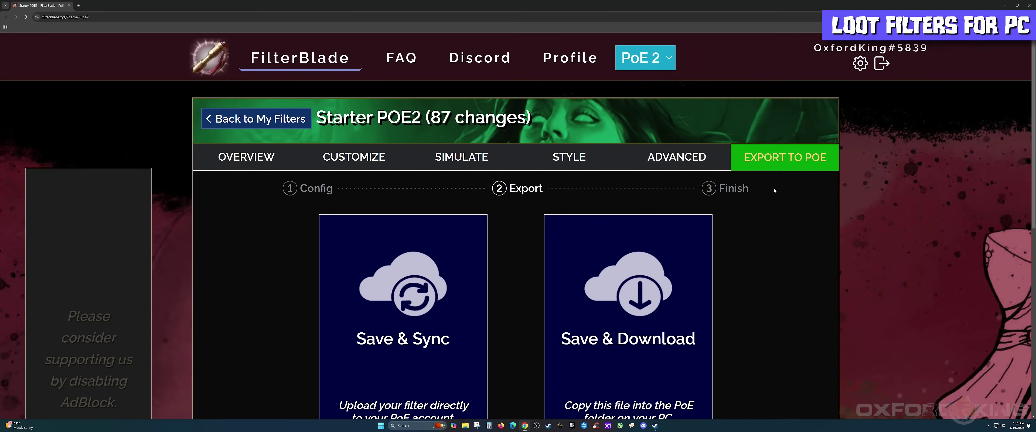
pyautogui.scroll(-1, 779, 213)
pyautogui.scroll(-3, 779, 216)
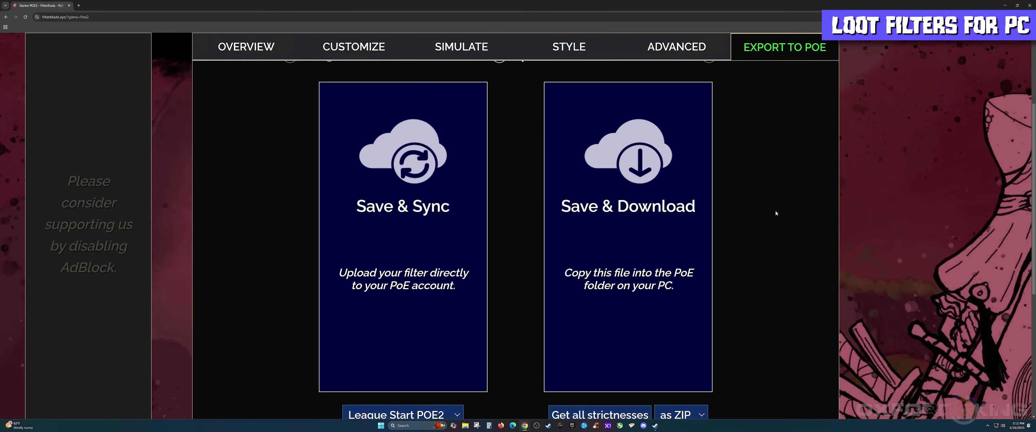
pyautogui.scroll(-1, 774, 211)
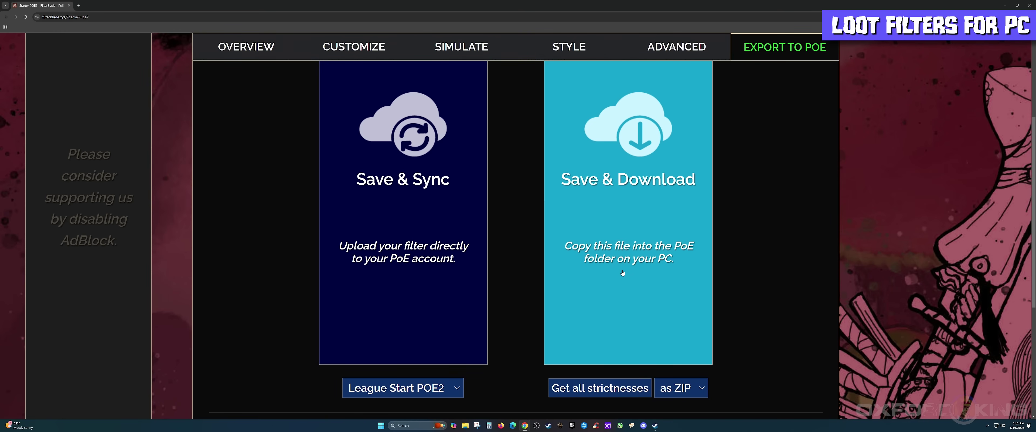
pyautogui.scroll(-1, 757, 262)
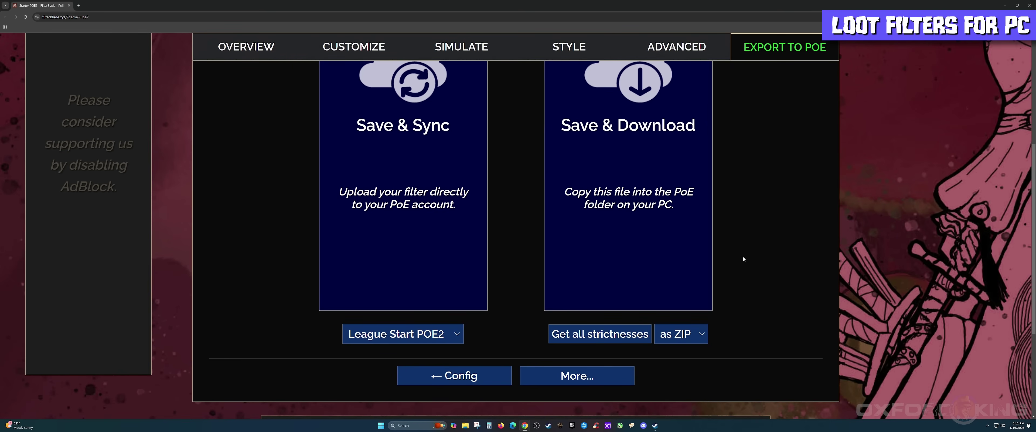
# - Rename the filter from Starter POE2 to 'TEST FILTER' in the export Config step
pyautogui.click(472, 378)
pyautogui.scroll(2, 593, 329)
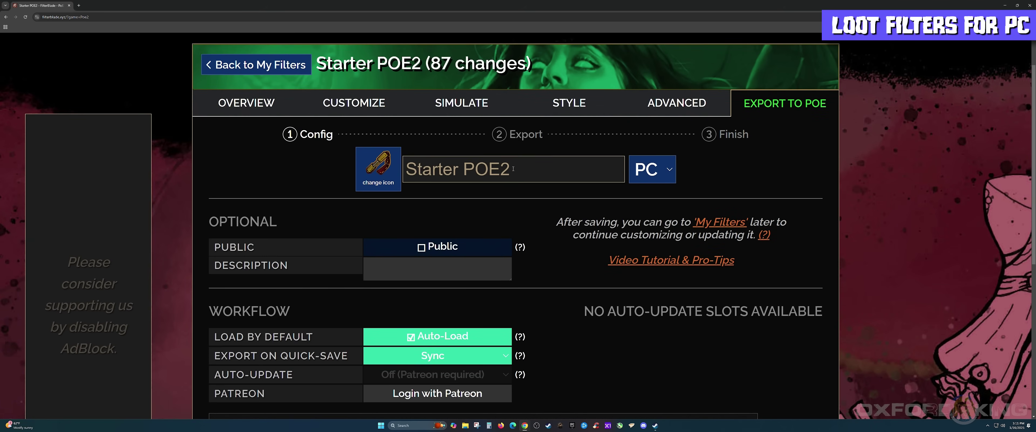
pyautogui.moveTo(517, 170); pyautogui.dragTo(408, 169)
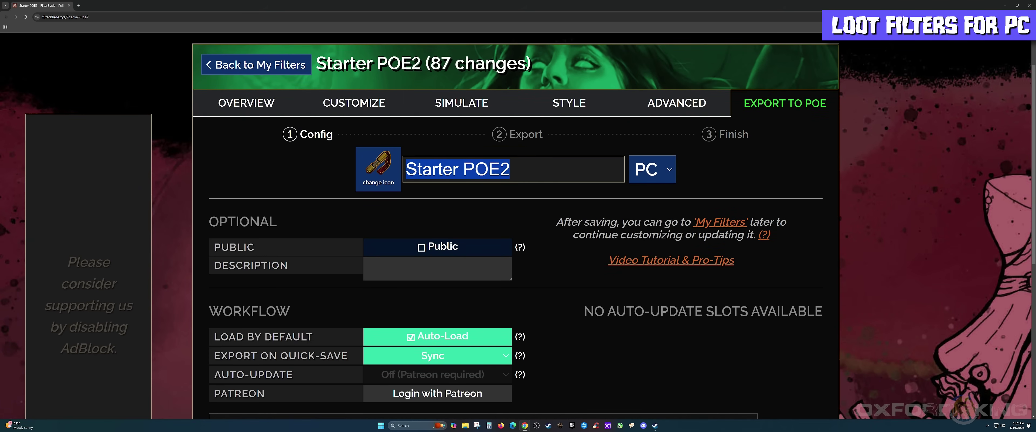
pyautogui.press('BackSpace')
pyautogui.write('TEST F')
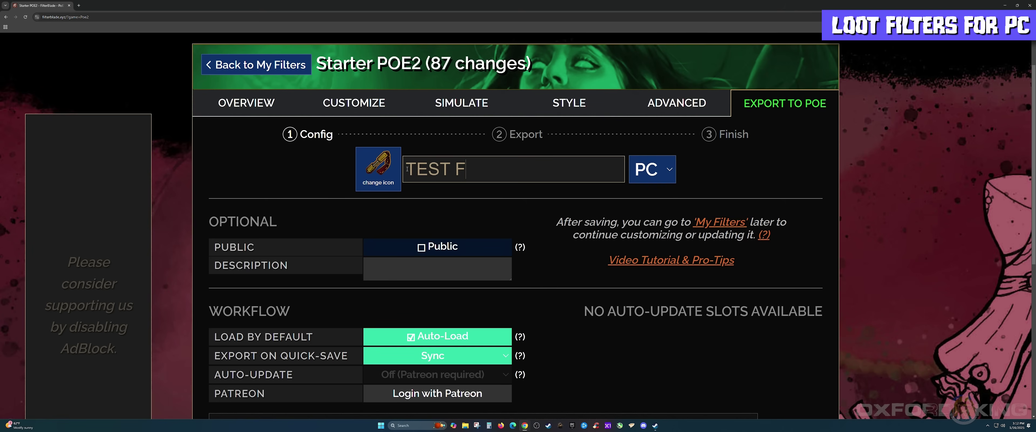
pyautogui.write('ILTER')
# - Give the filter the masked hooded-character icon
pyautogui.click(387, 173)
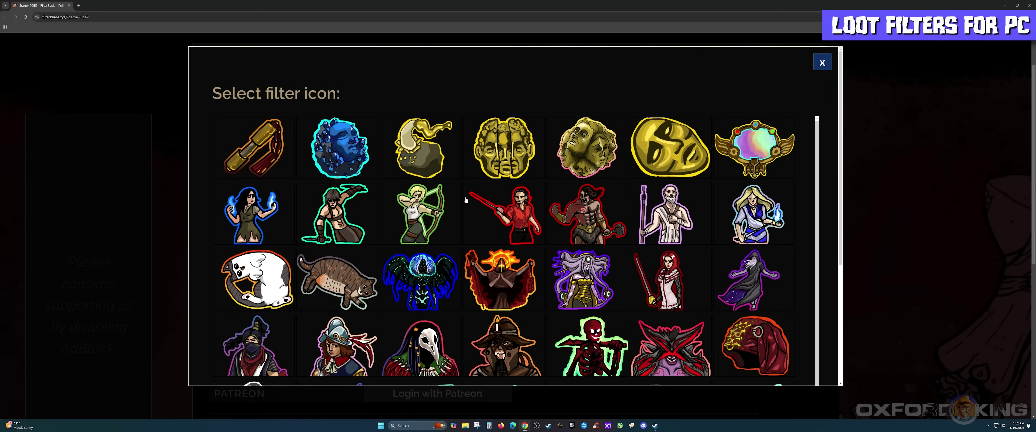
pyautogui.scroll(-1, 289, 314)
pyautogui.click(289, 314)
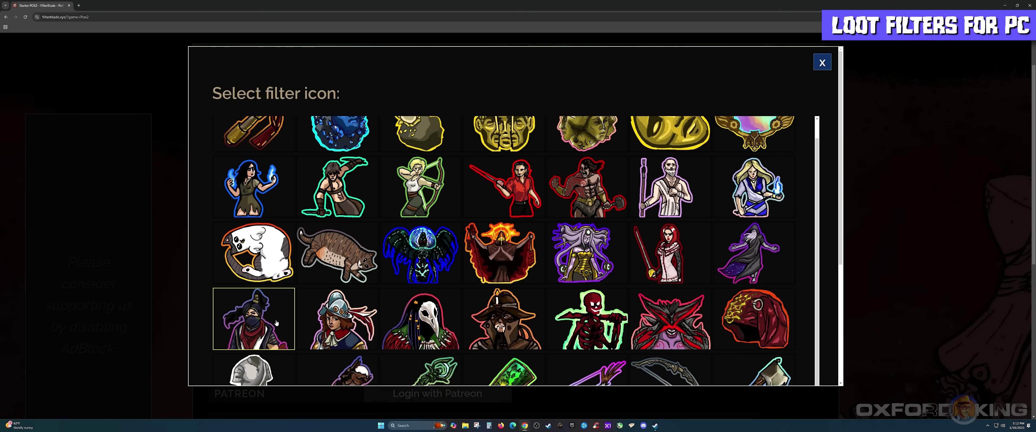
pyautogui.scroll(-4, 518, 268)
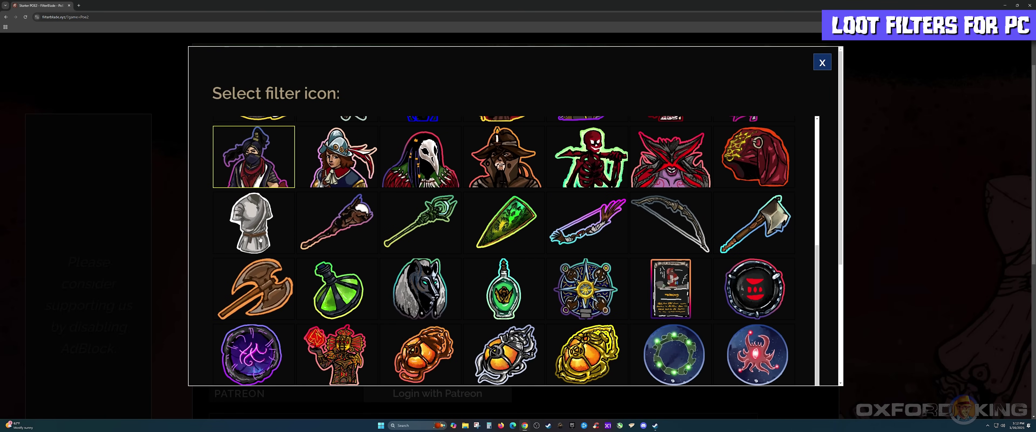
pyautogui.click(816, 64)
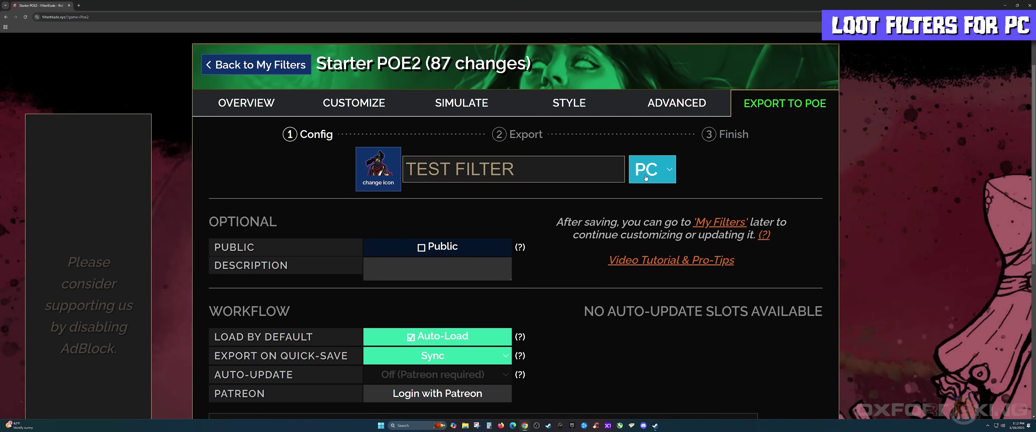
# - Keep the platform on PC and leave the filter private
pyautogui.click(655, 173)
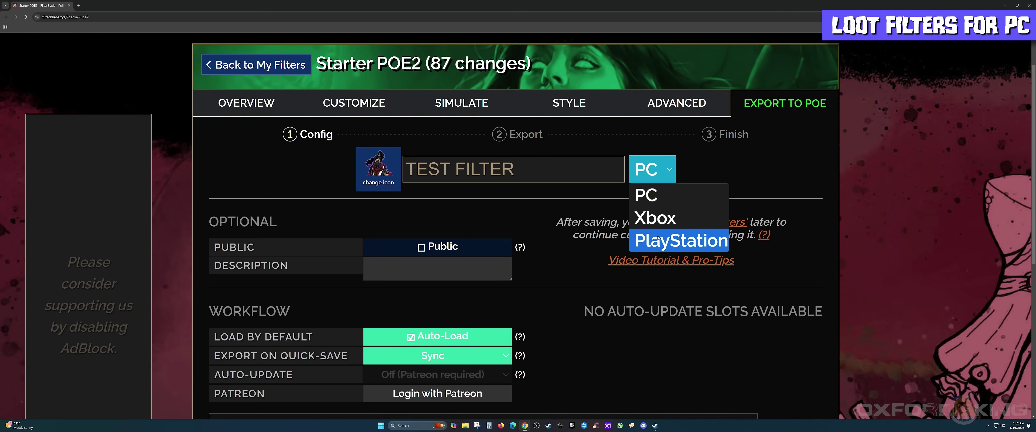
pyautogui.click(669, 197)
pyautogui.scroll(-1, 696, 201)
pyautogui.scroll(-1, 688, 215)
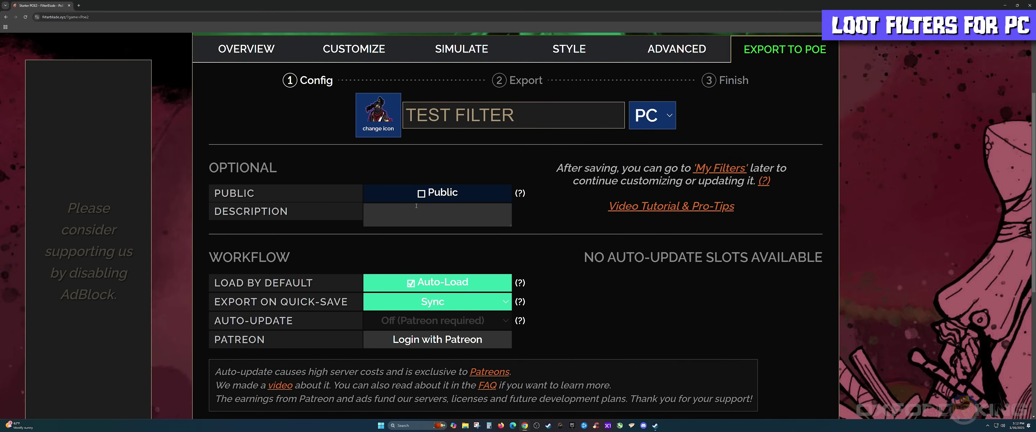
pyautogui.click(421, 194)
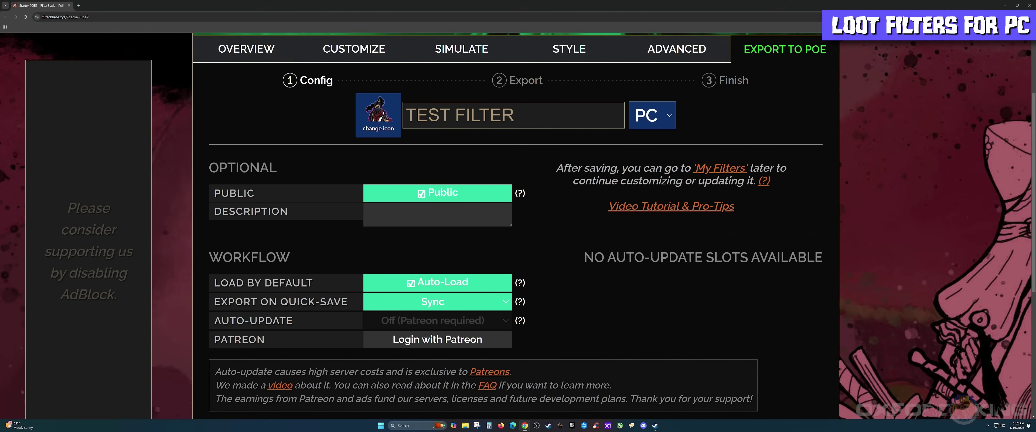
pyautogui.click(423, 194)
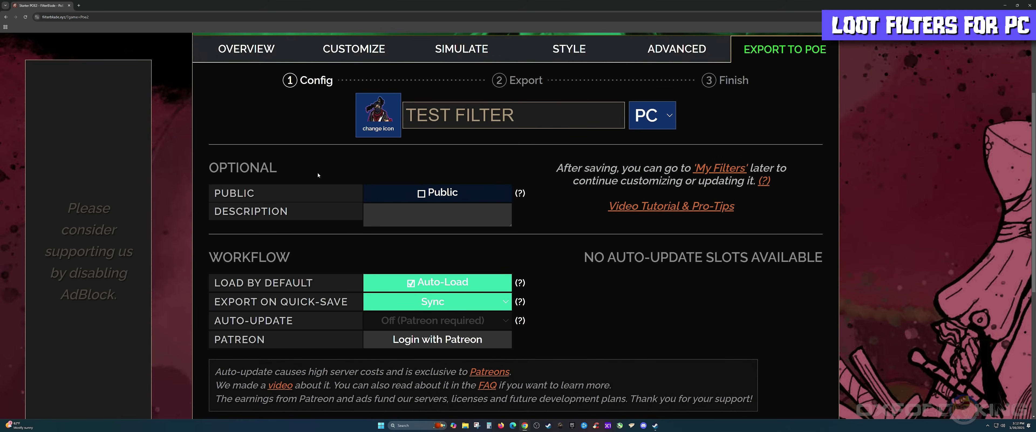
# - Keep quick-save export at Sync and continue to the Save & Sync step
pyautogui.scroll(-3, 345, 181)
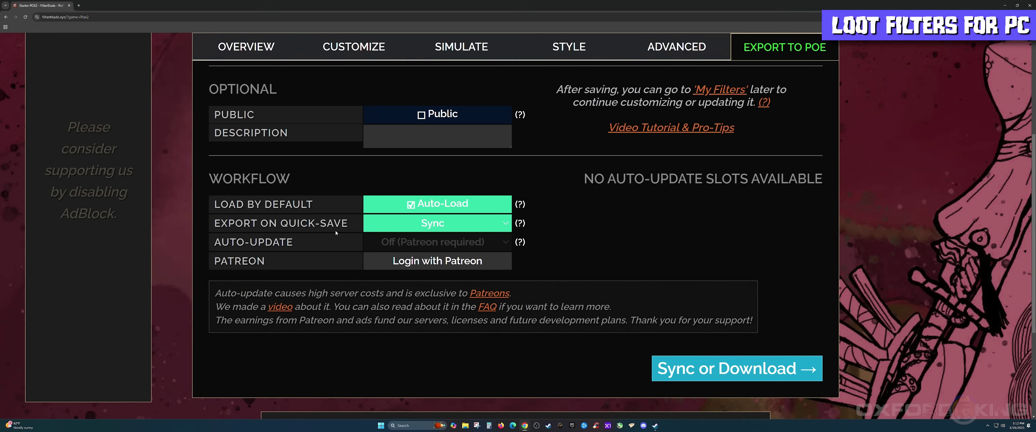
pyautogui.click(421, 227)
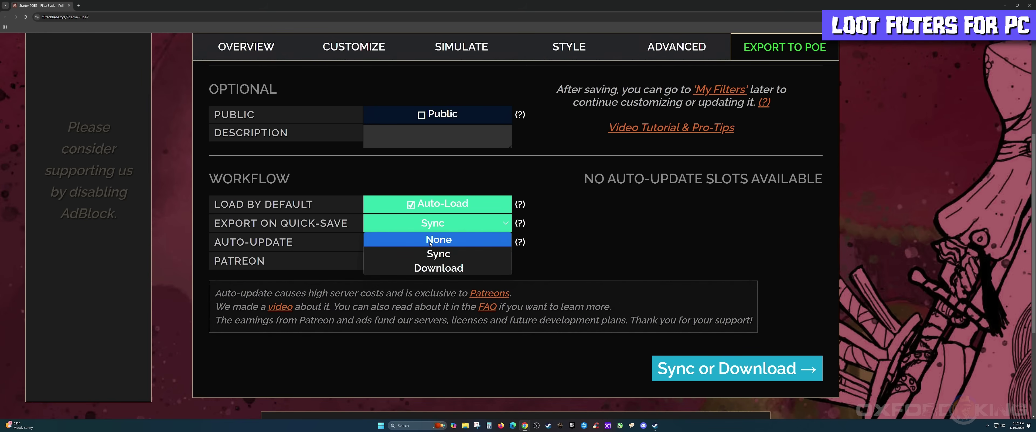
pyautogui.click(439, 254)
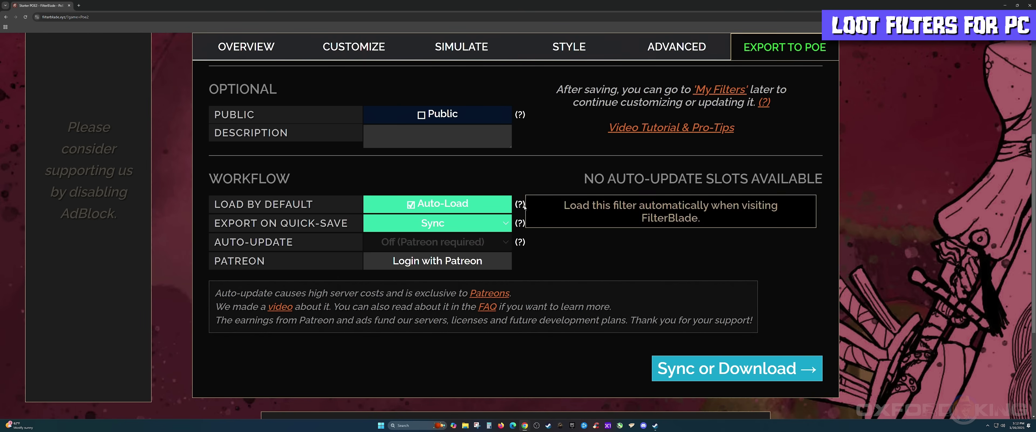
pyautogui.scroll(-1, 634, 246)
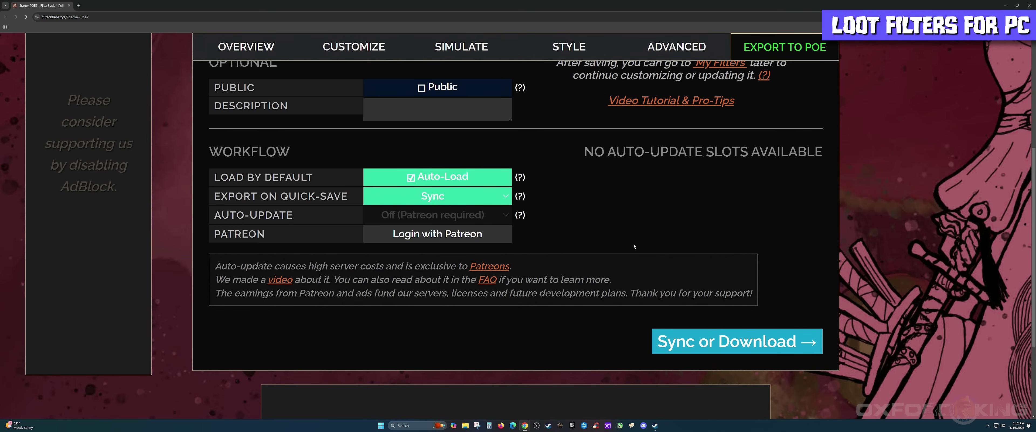
pyautogui.click(690, 344)
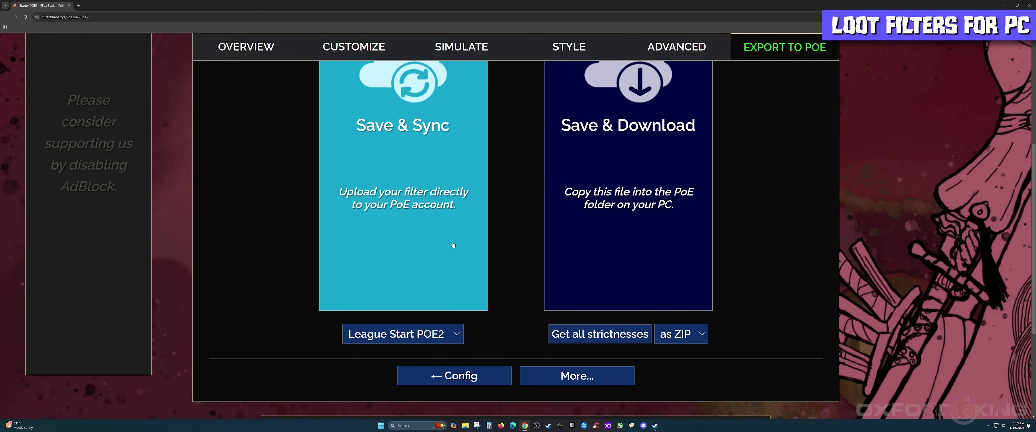
# - Save and sync TEST FILTER to the PoE account, then open Path of Exile 2's Options window
pyautogui.scroll(1, 391, 273)
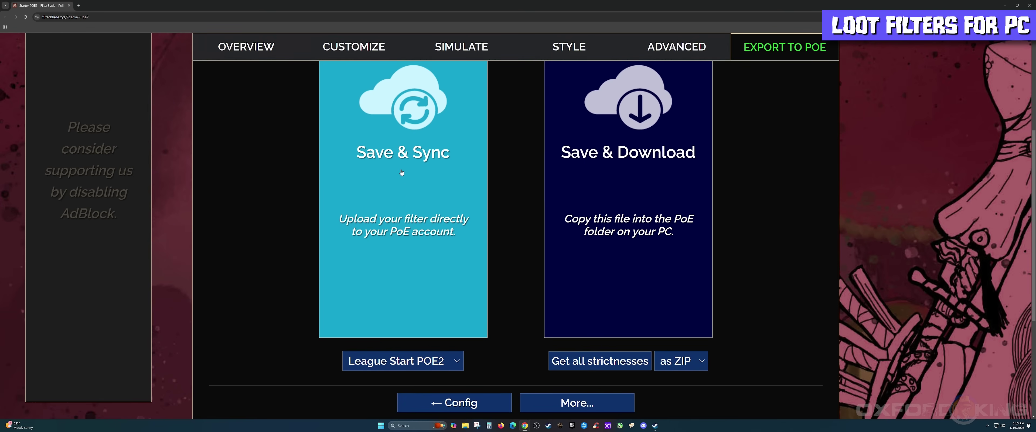
pyautogui.click(417, 257)
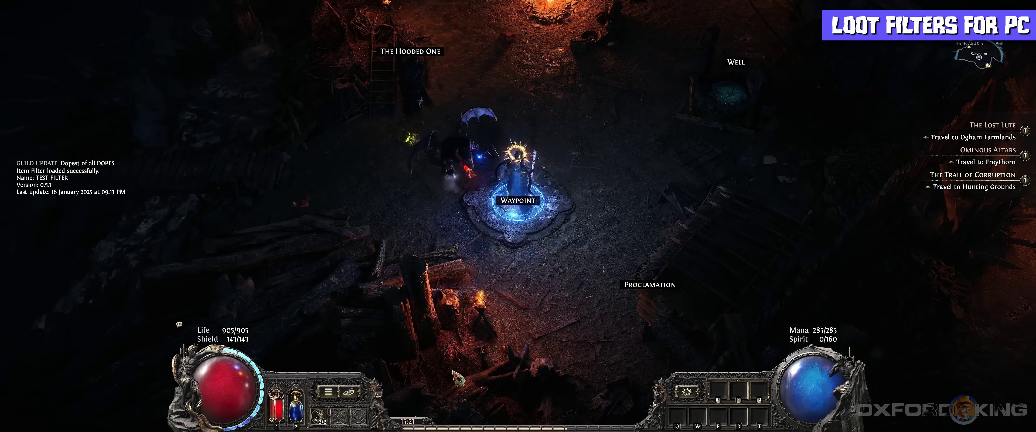
pyautogui.press('Escape')
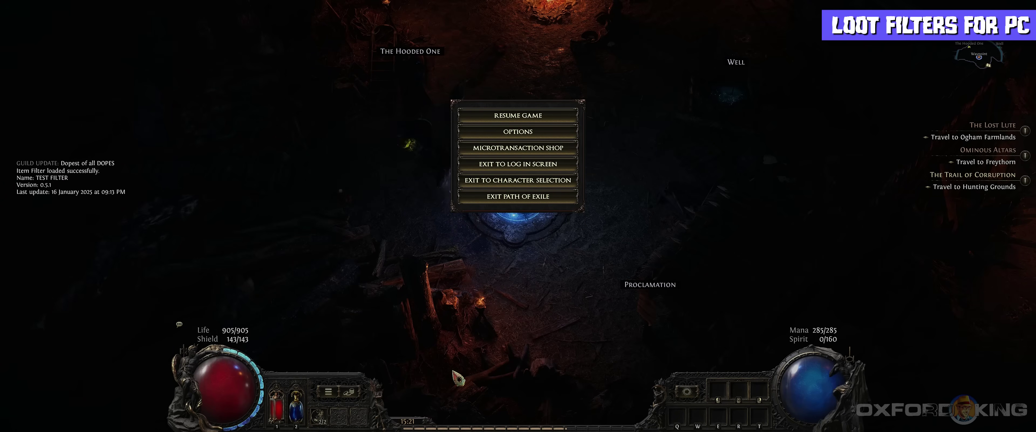
pyautogui.click(505, 136)
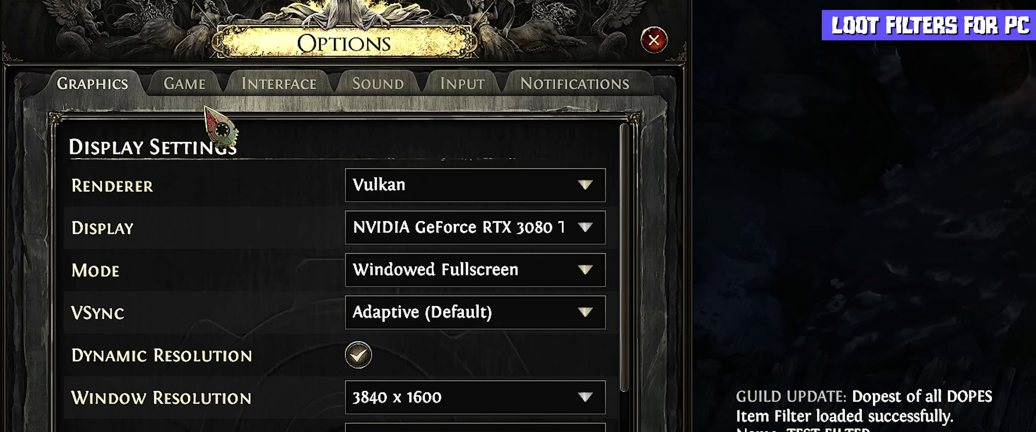
# - In the Game options, keep TEST FILTER as the chosen item filter and reload it
pyautogui.click(76, 45)
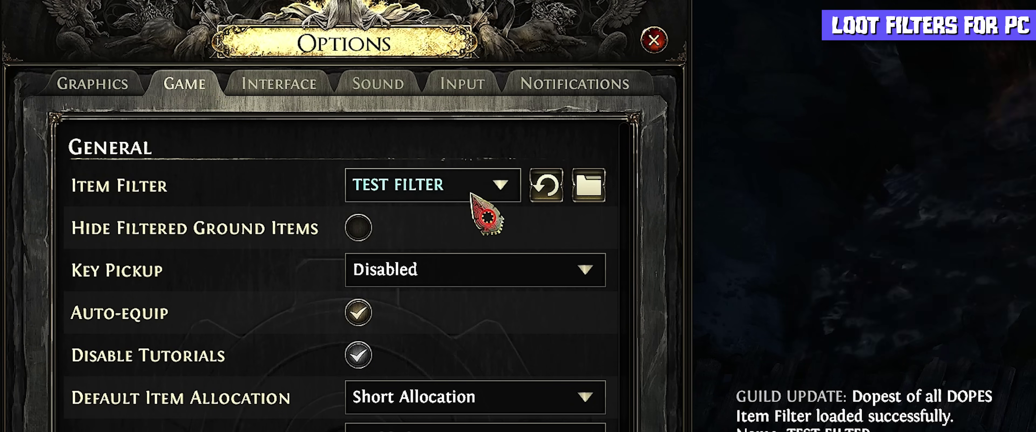
pyautogui.click(459, 196)
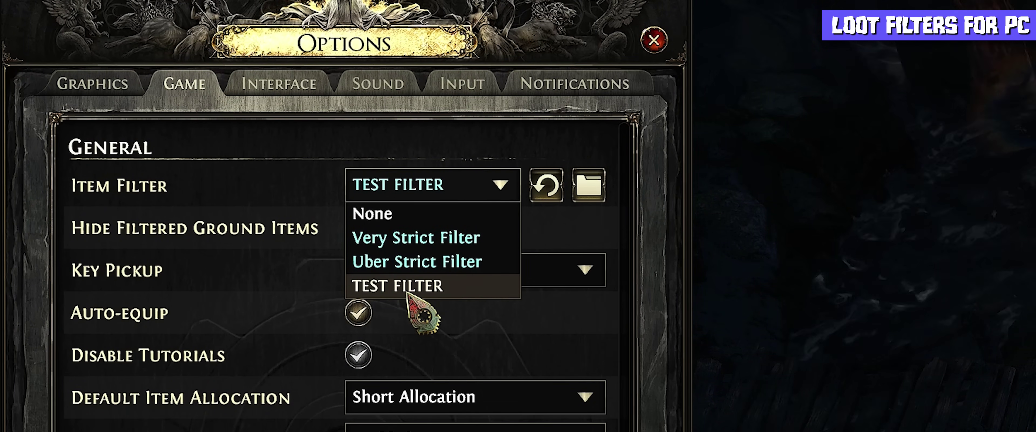
pyautogui.click(408, 293)
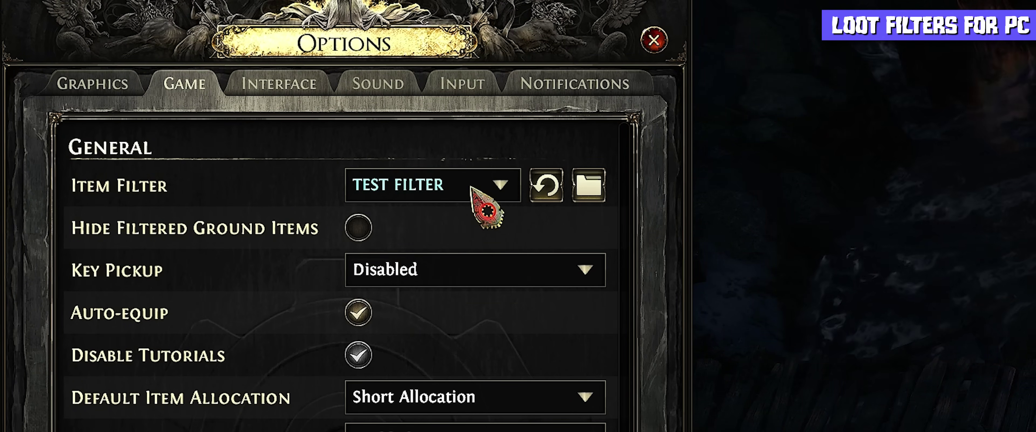
pyautogui.click(471, 186)
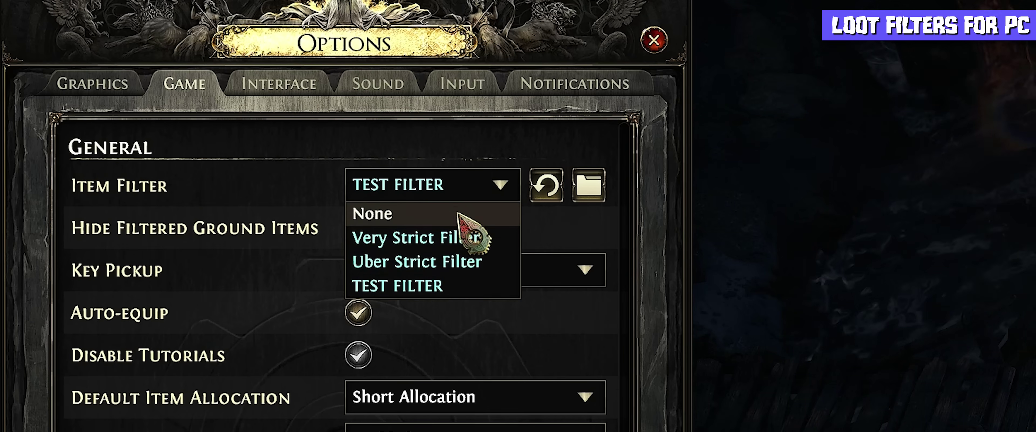
pyautogui.click(458, 195)
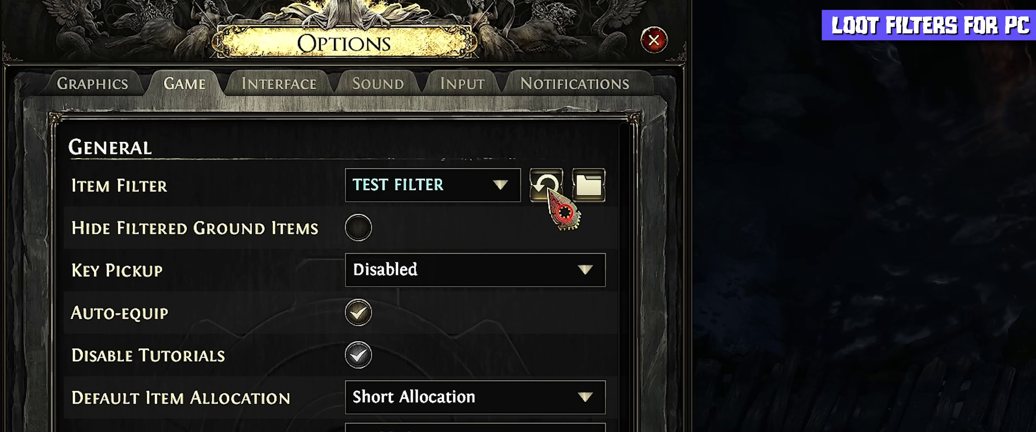
pyautogui.click(507, 185)
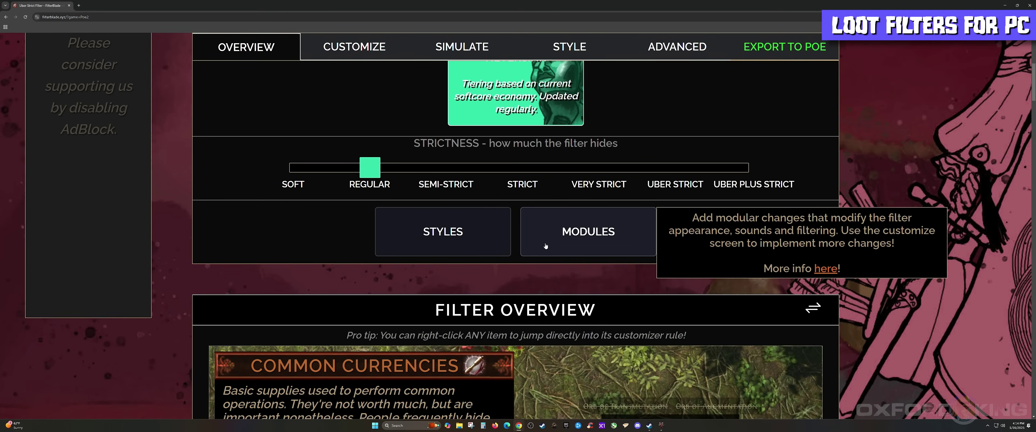
# - Open the filter modules browser and show its Public list of presets like Very Strict Trade
pyautogui.click(575, 236)
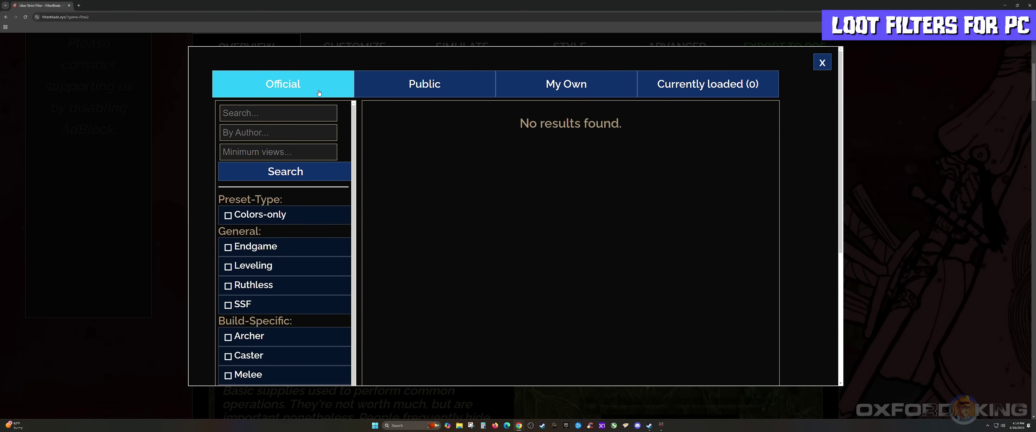
pyautogui.click(402, 90)
pyautogui.click(541, 90)
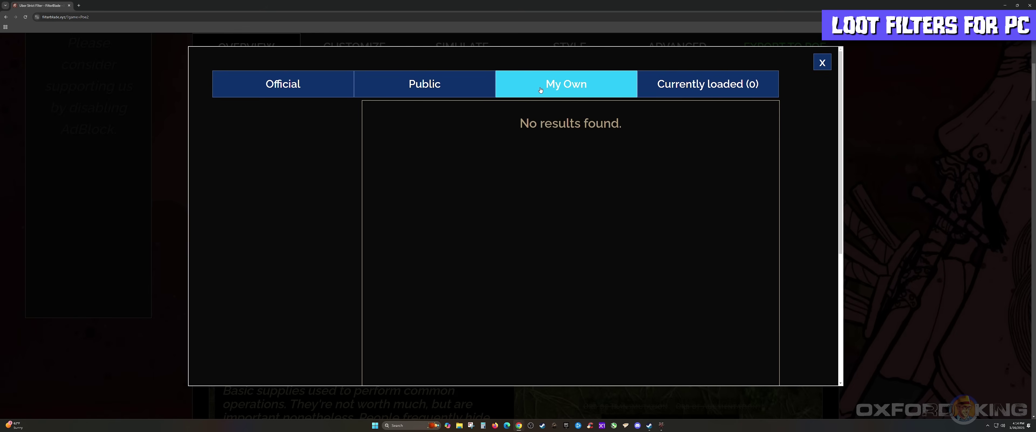
pyautogui.click(679, 89)
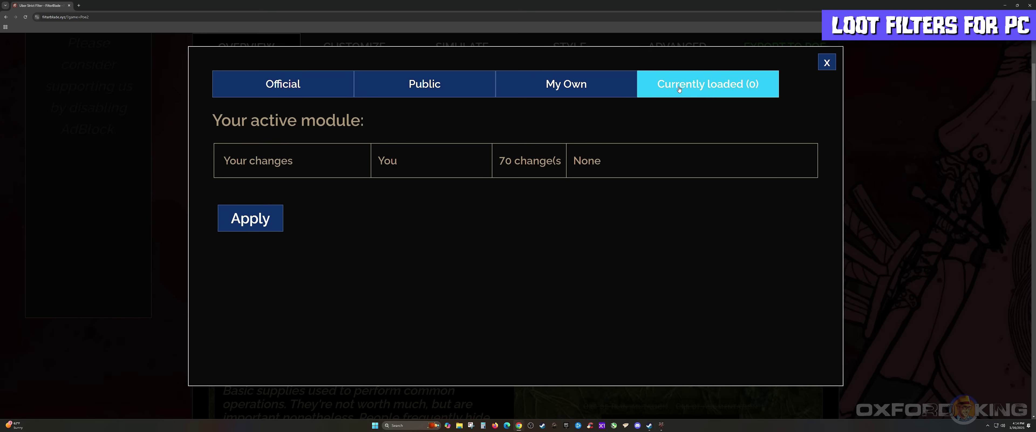
pyautogui.click(425, 93)
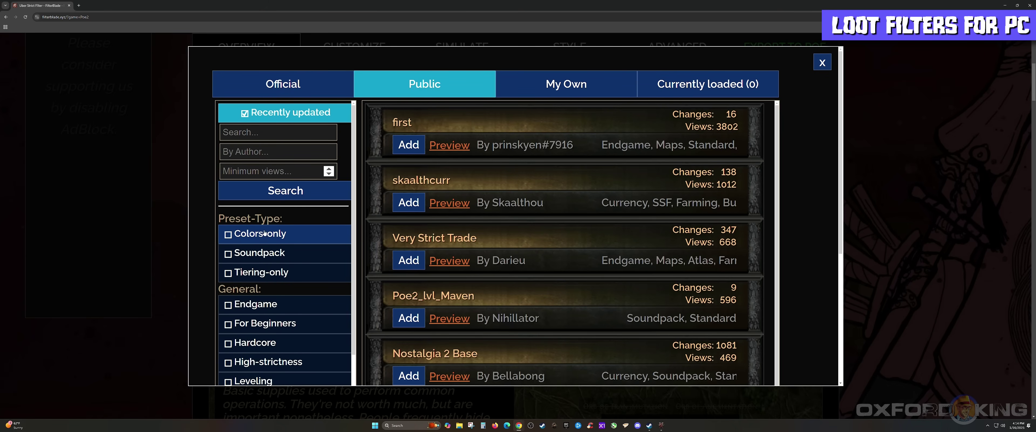
pyautogui.scroll(-1, 257, 232)
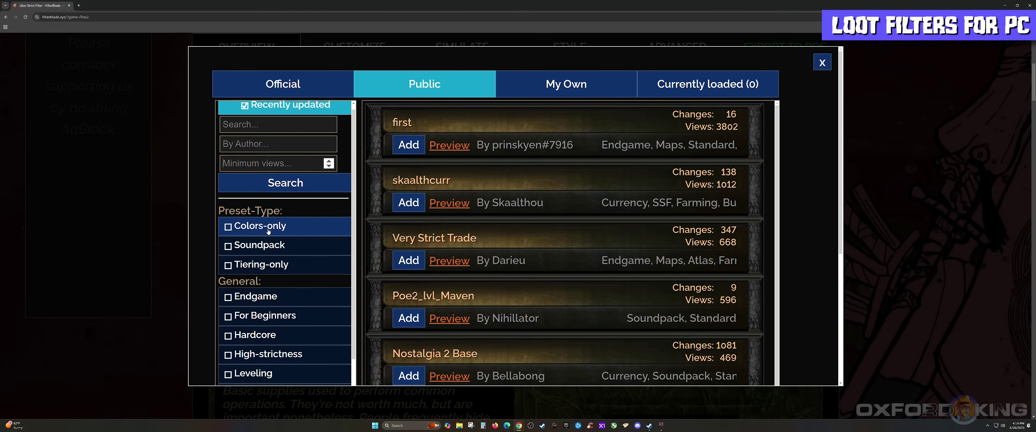
pyautogui.scroll(-1, 261, 230)
pyautogui.scroll(-2, 262, 221)
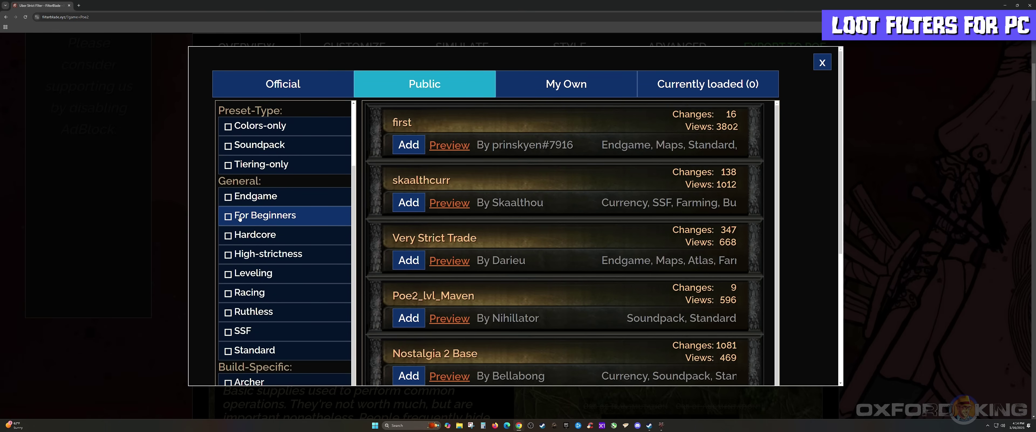
pyautogui.scroll(-2, 249, 233)
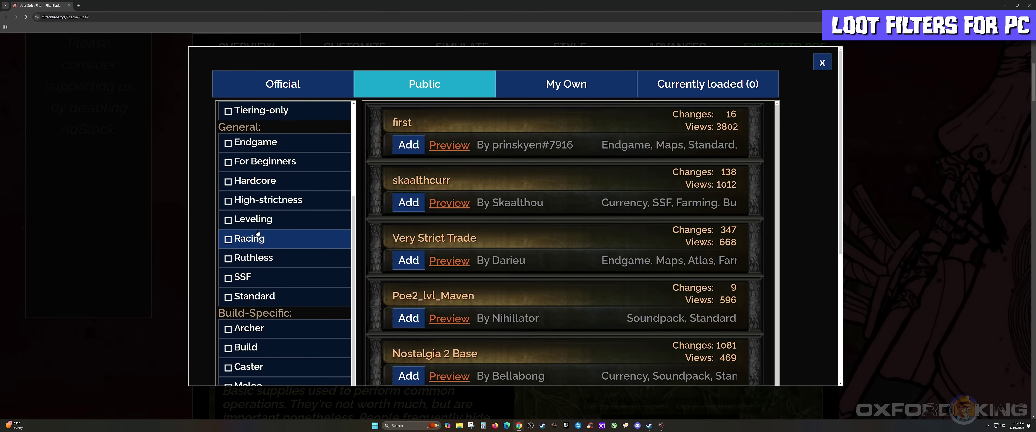
pyautogui.scroll(-6, 250, 237)
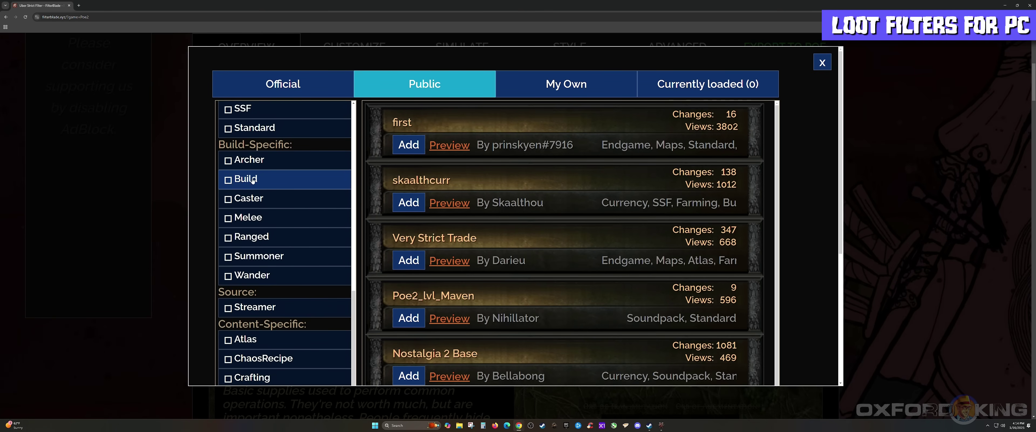
pyautogui.scroll(-3, 254, 189)
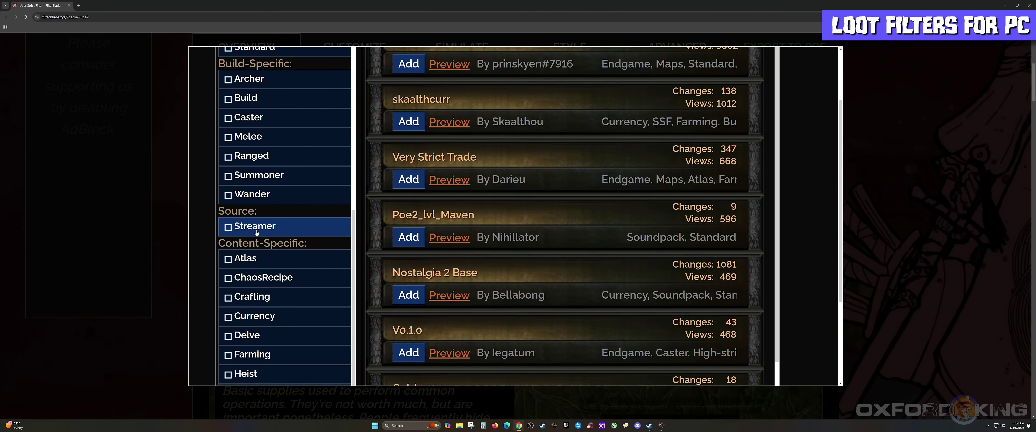
pyautogui.scroll(-2, 259, 261)
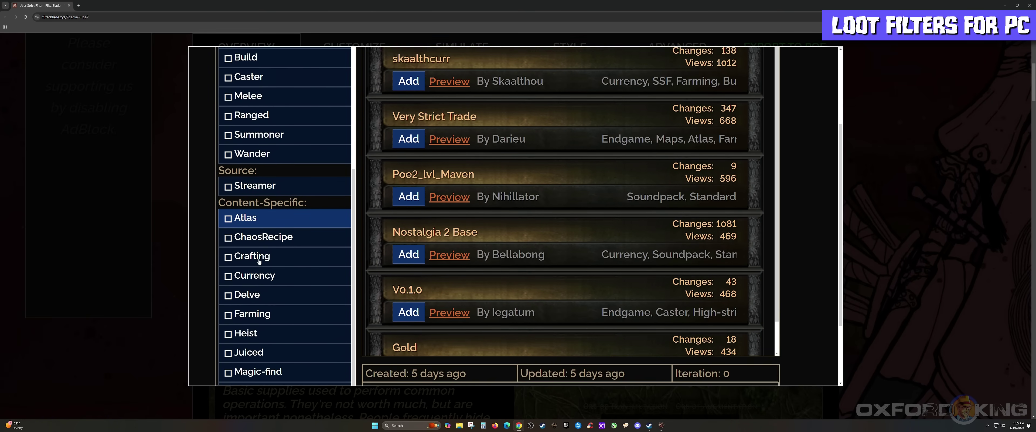
pyautogui.scroll(-3, 259, 261)
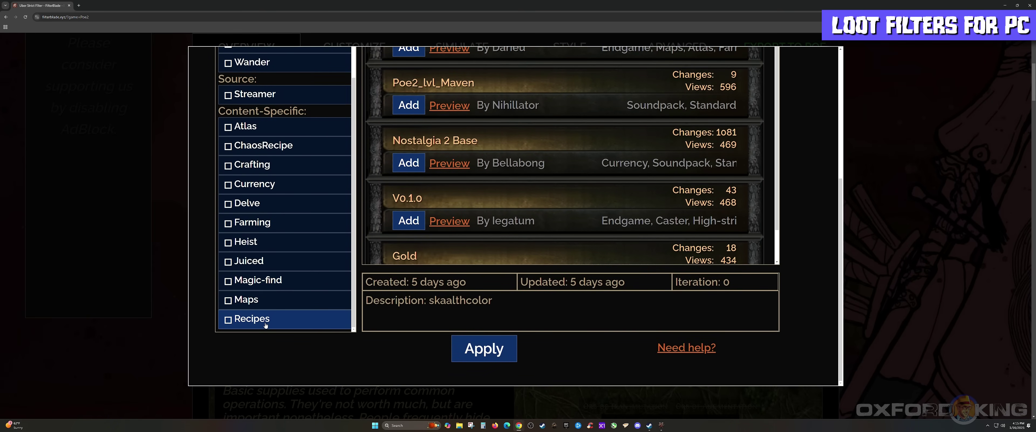
pyautogui.scroll(6, 266, 297)
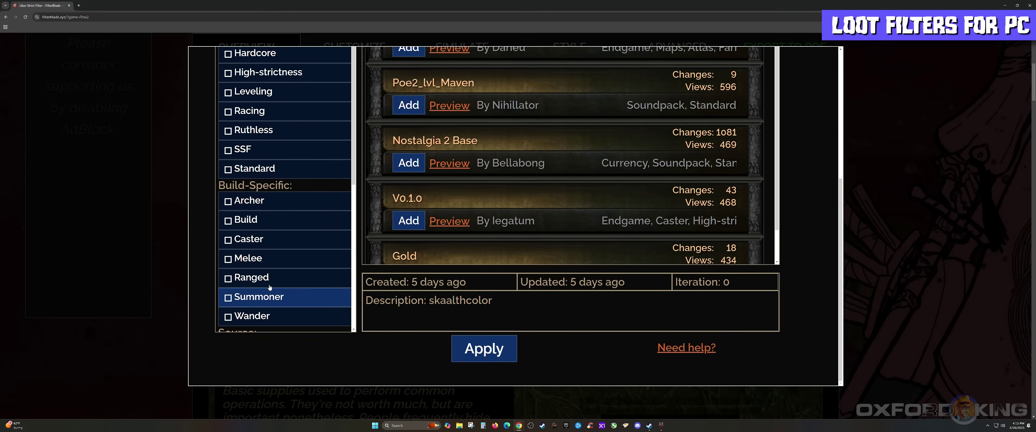
pyautogui.scroll(5, 270, 286)
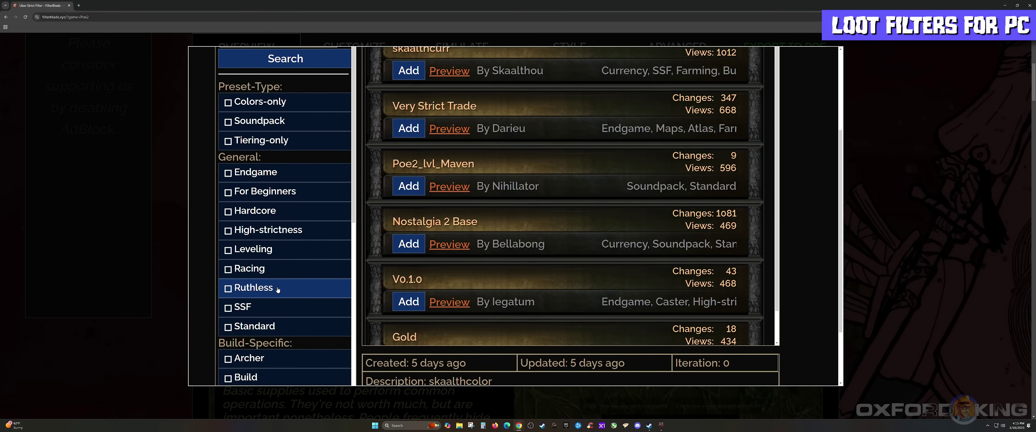
pyautogui.scroll(2, 439, 265)
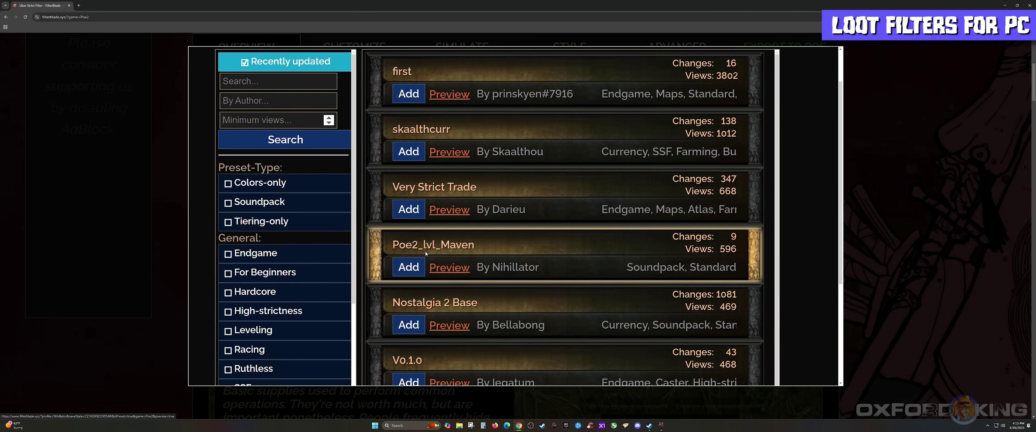
pyautogui.scroll(1, 425, 251)
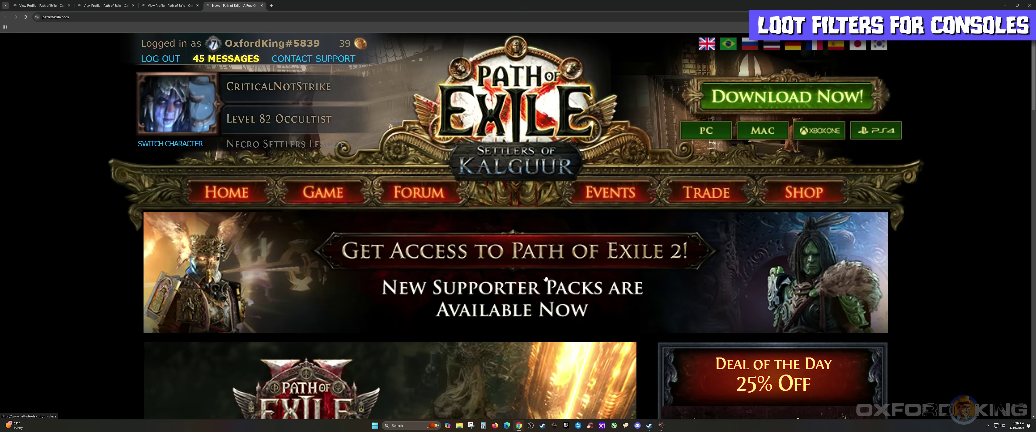
# - Go from the account profile to its Item filters page and open the Item Filter Ladder
pyautogui.click(270, 43)
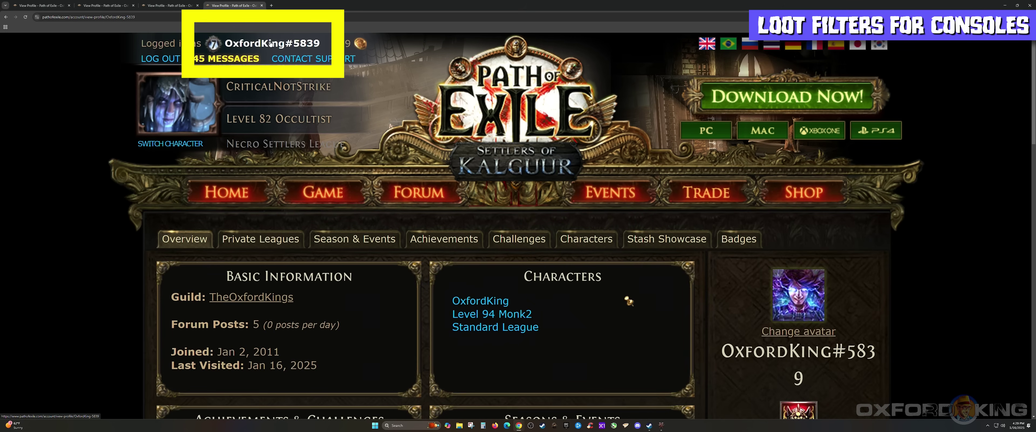
pyautogui.scroll(-3, 745, 232)
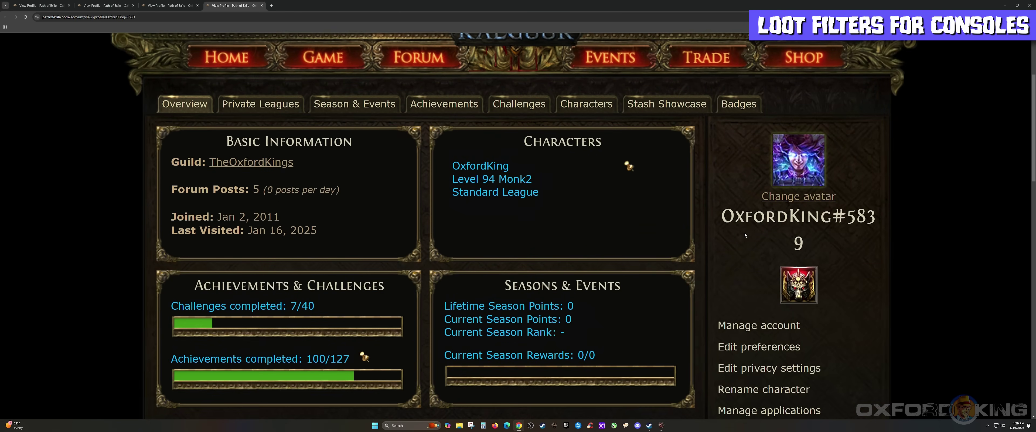
pyautogui.scroll(-7, 745, 232)
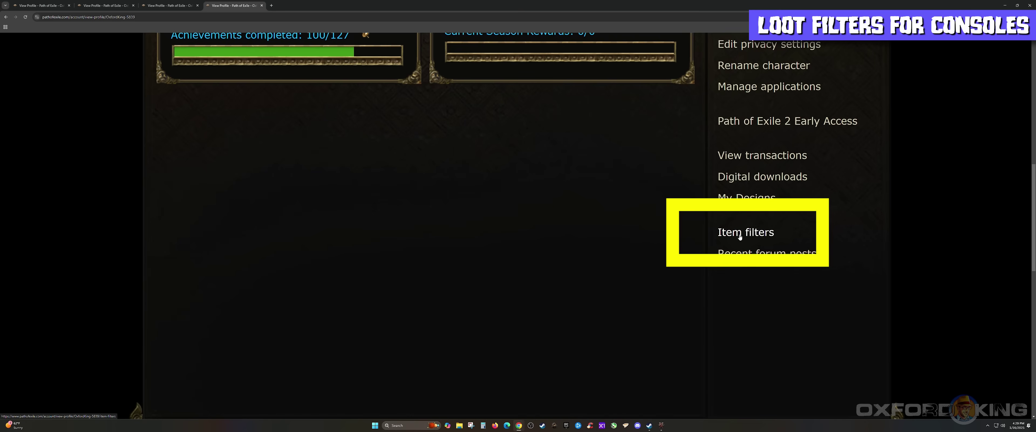
pyautogui.click(742, 237)
pyautogui.scroll(-9, 728, 240)
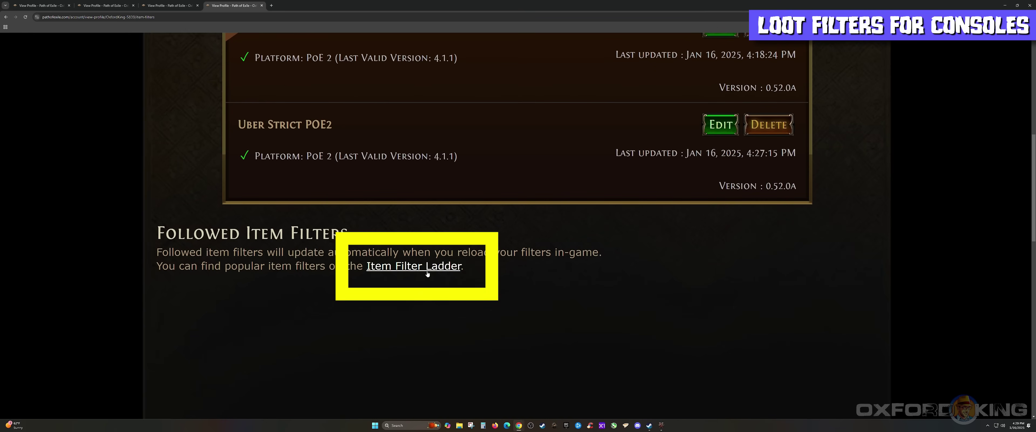
pyautogui.click(402, 271)
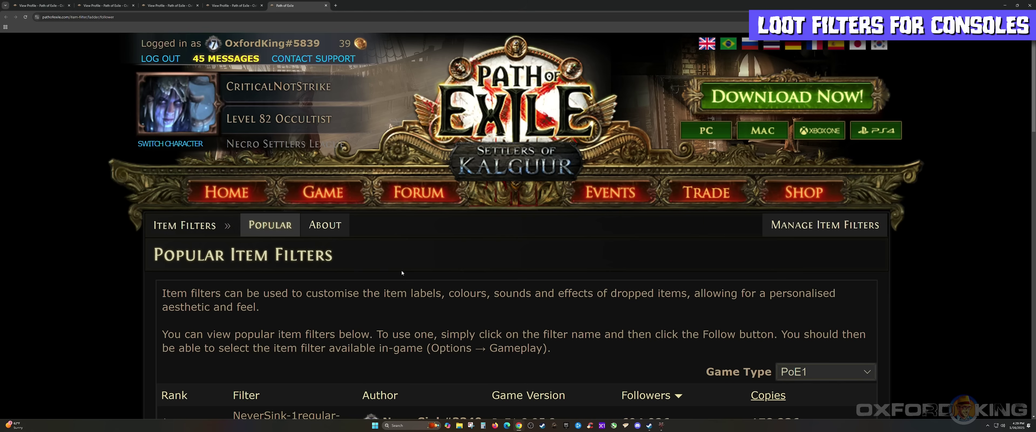
# - Set the ladder's Game Type to PoE2 and scroll through the filters, led by NeverSink-2semistr-PoE2
pyautogui.scroll(3, 475, 273)
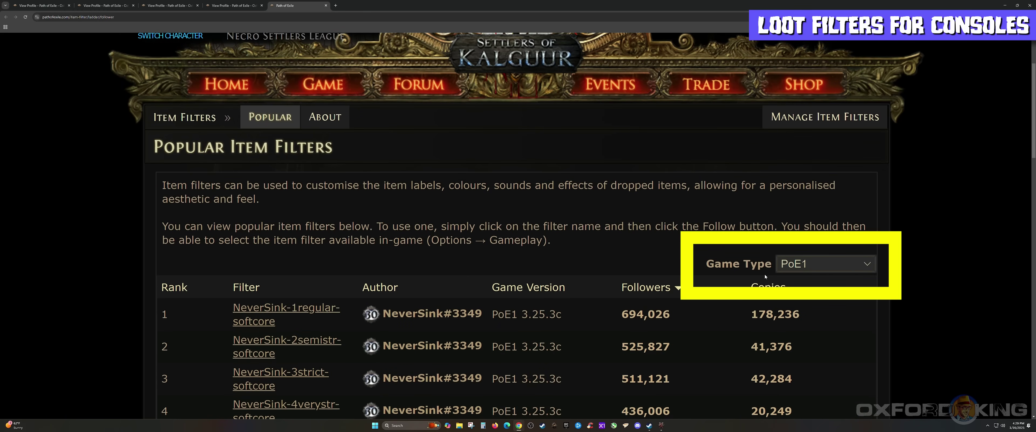
pyautogui.click(817, 263)
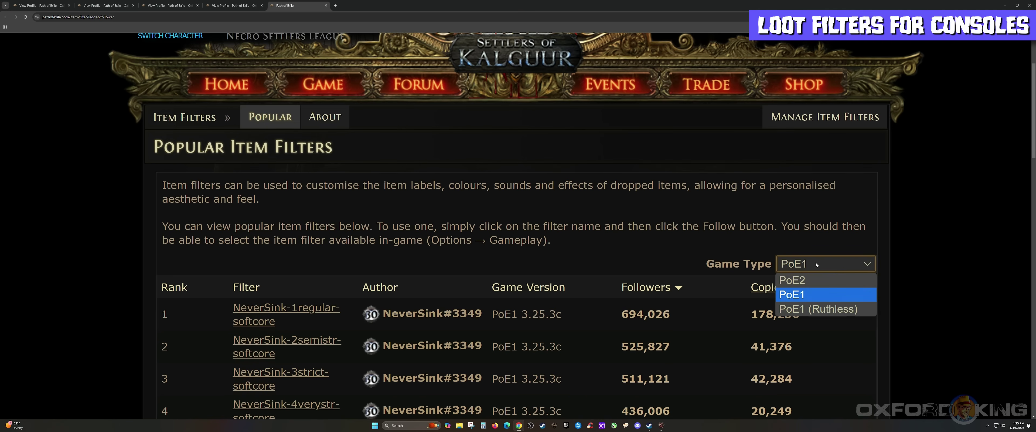
pyautogui.click(811, 280)
pyautogui.scroll(-2, 764, 265)
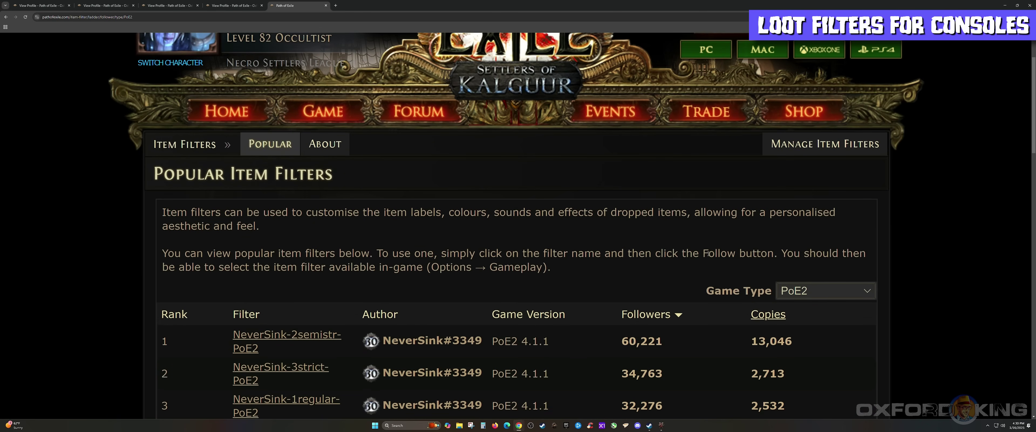
pyautogui.scroll(-1, 584, 227)
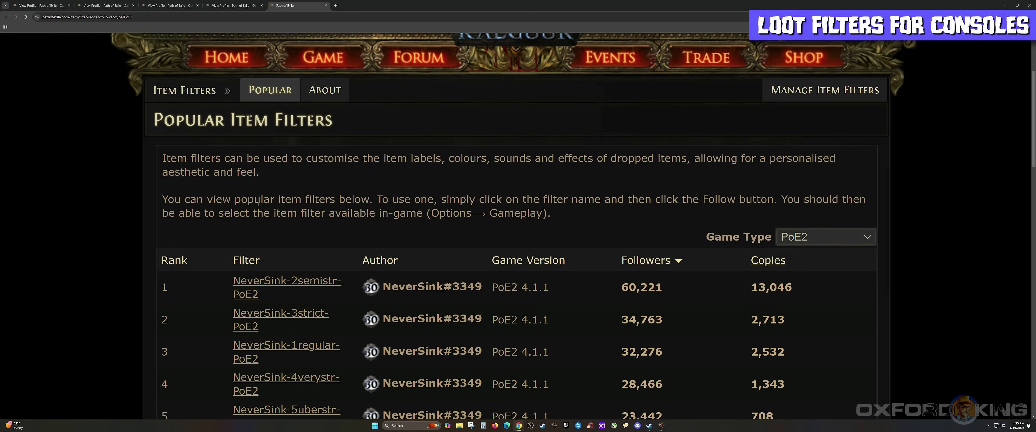
pyautogui.moveTo(166, 199); pyautogui.dragTo(543, 216)
pyautogui.click(558, 217)
pyautogui.scroll(-2, 556, 219)
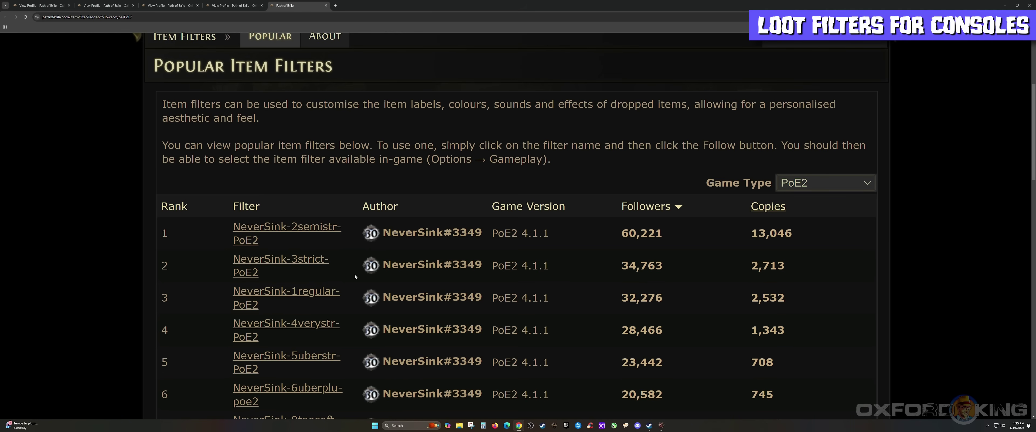
pyautogui.scroll(-2, 355, 274)
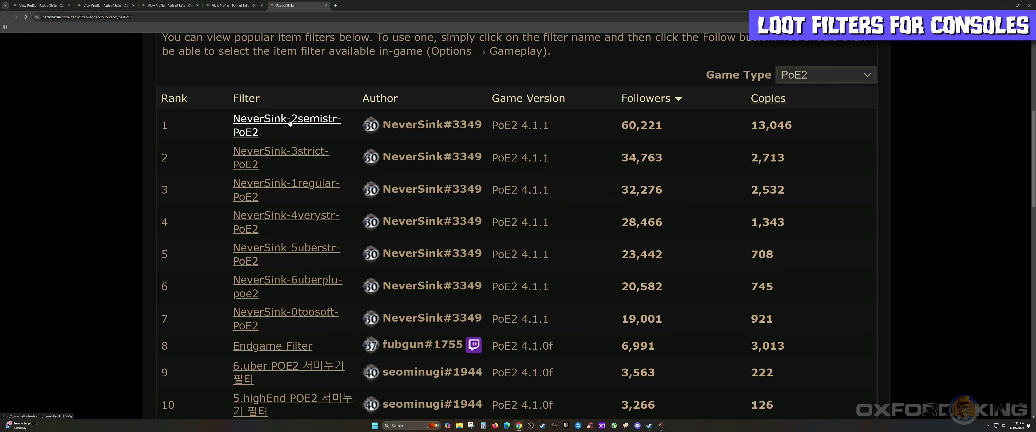
# - Open the NeverSink-1regular-PoE2 filter page, showing 32,312 followers and 2,543 copies
pyautogui.click(303, 125)
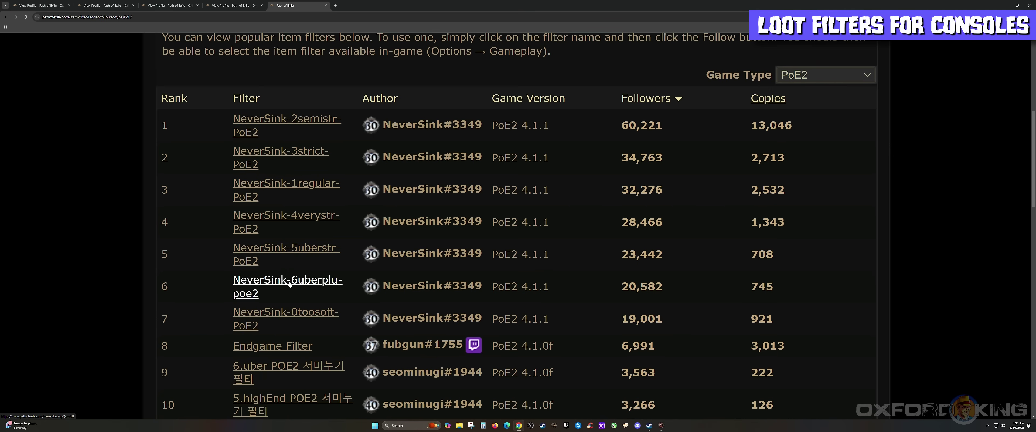
pyautogui.click(311, 187)
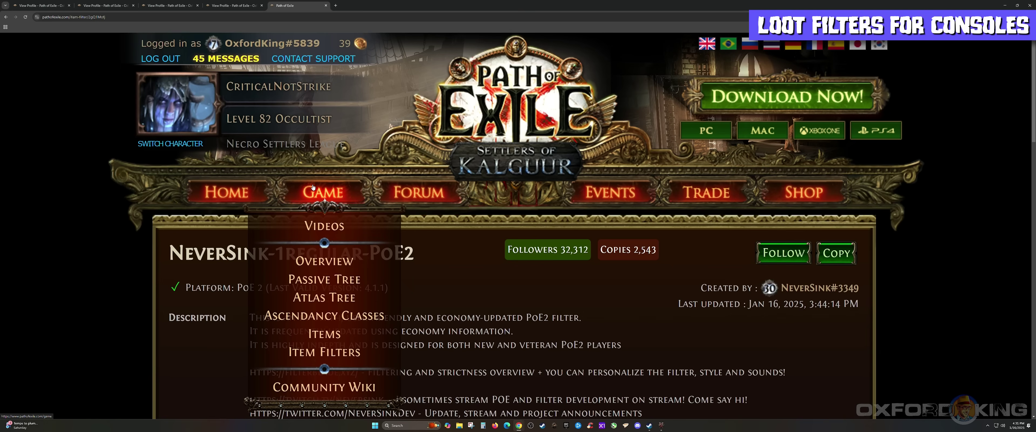